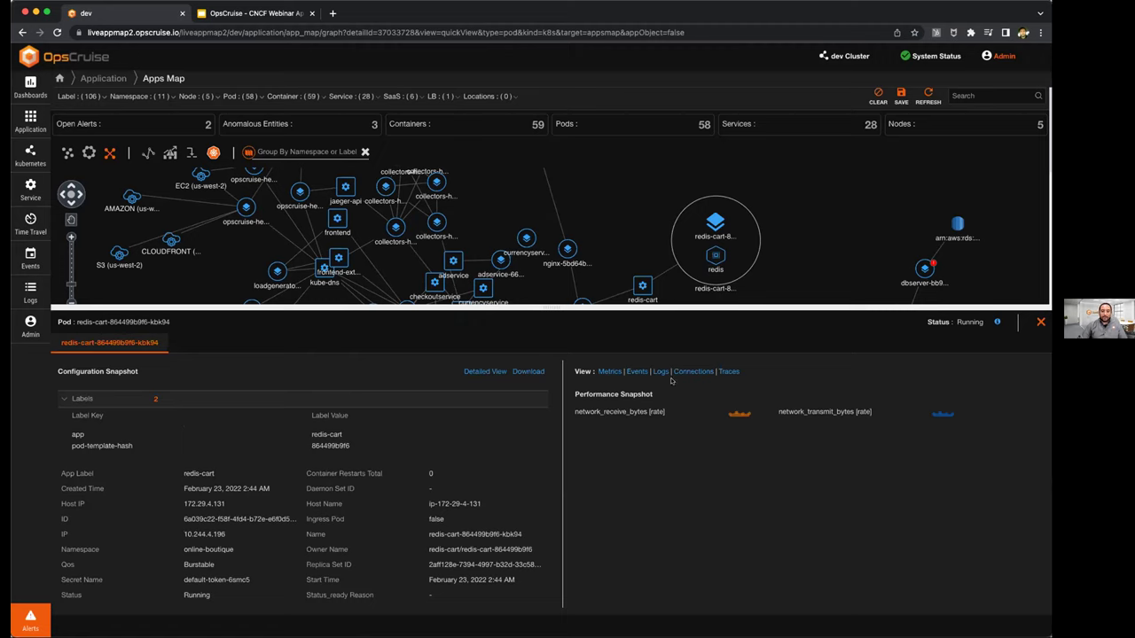
# Close the redis-cart pod's details, expand the oc-node-exporter pod nearest the prometheus pod's fan of connections, and open its details.
pyautogui.click(1040, 323)
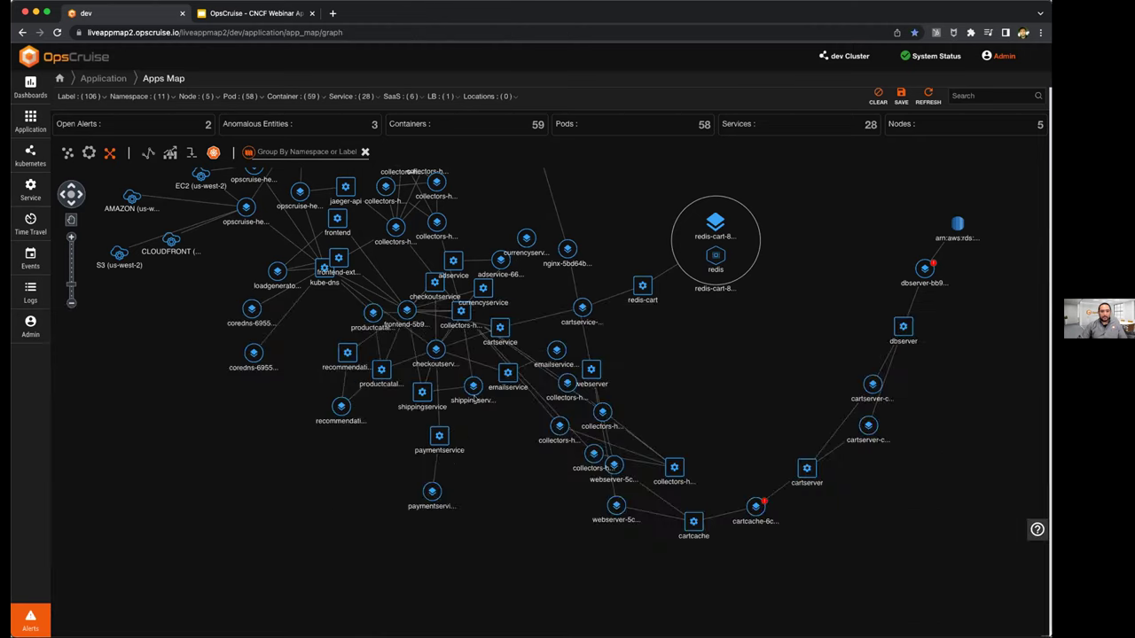
pyautogui.scroll(5, 209, 411)
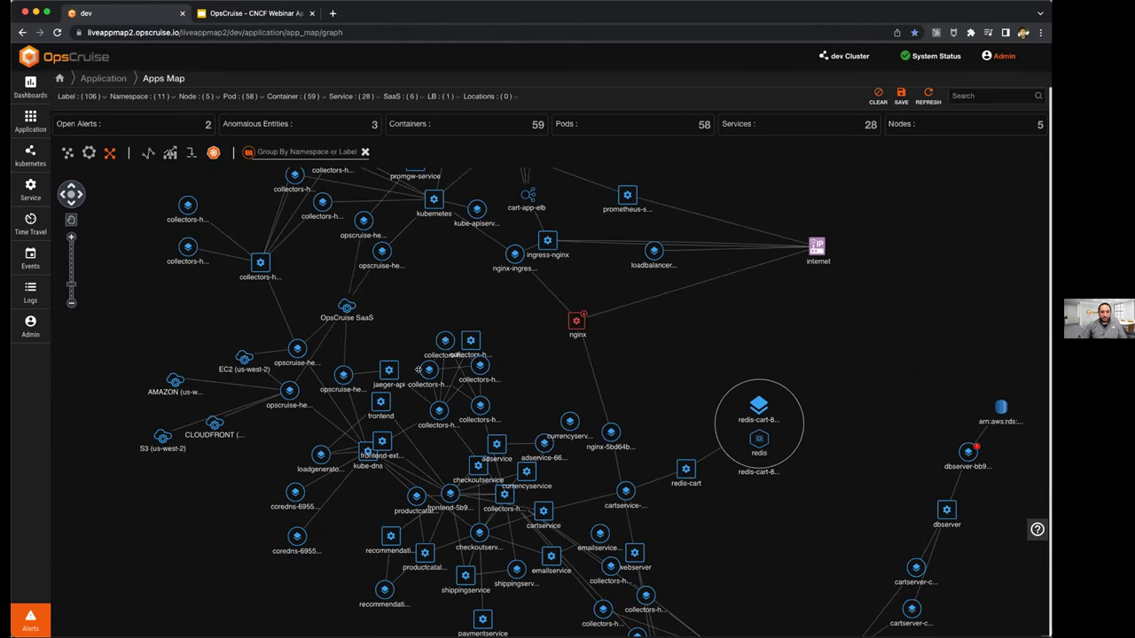
pyautogui.scroll(5, 419, 370)
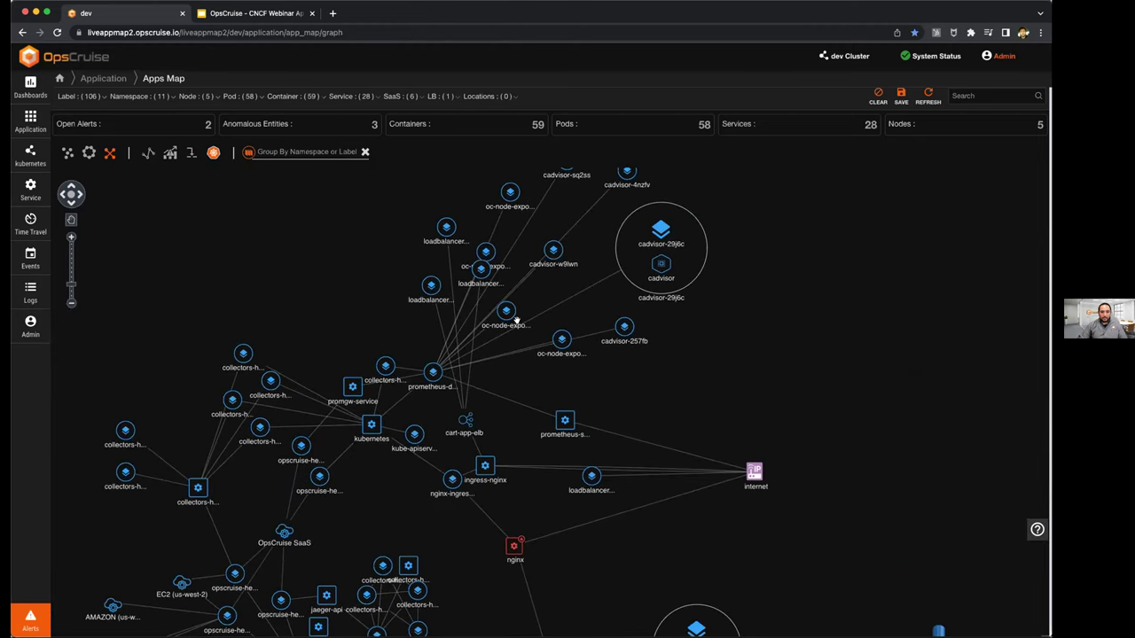
pyautogui.click(507, 312)
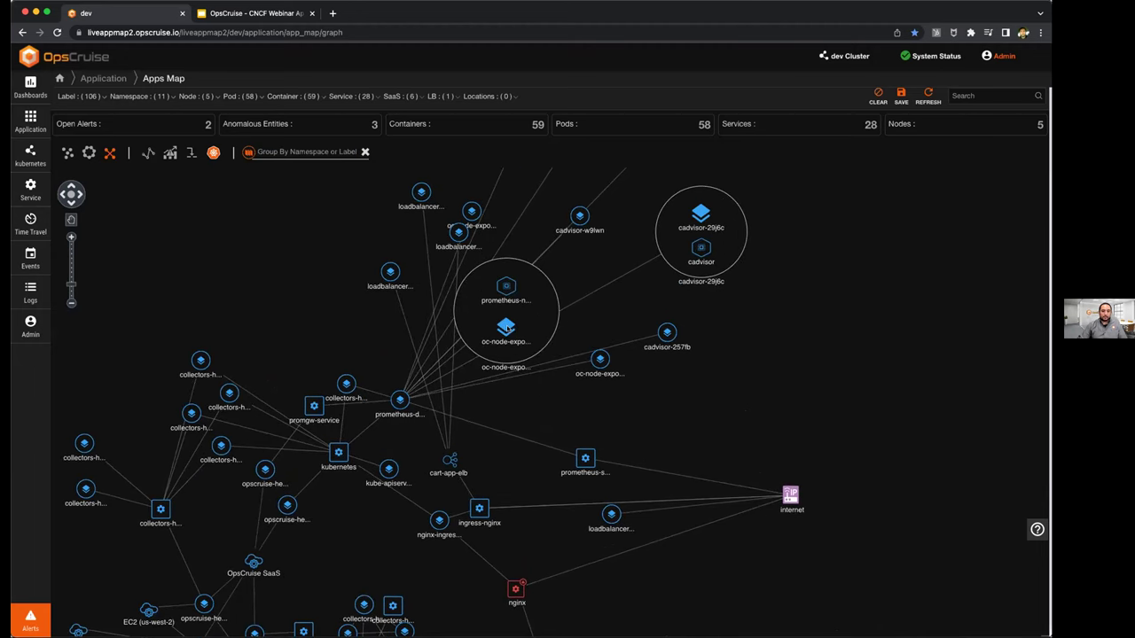
pyautogui.click(509, 327)
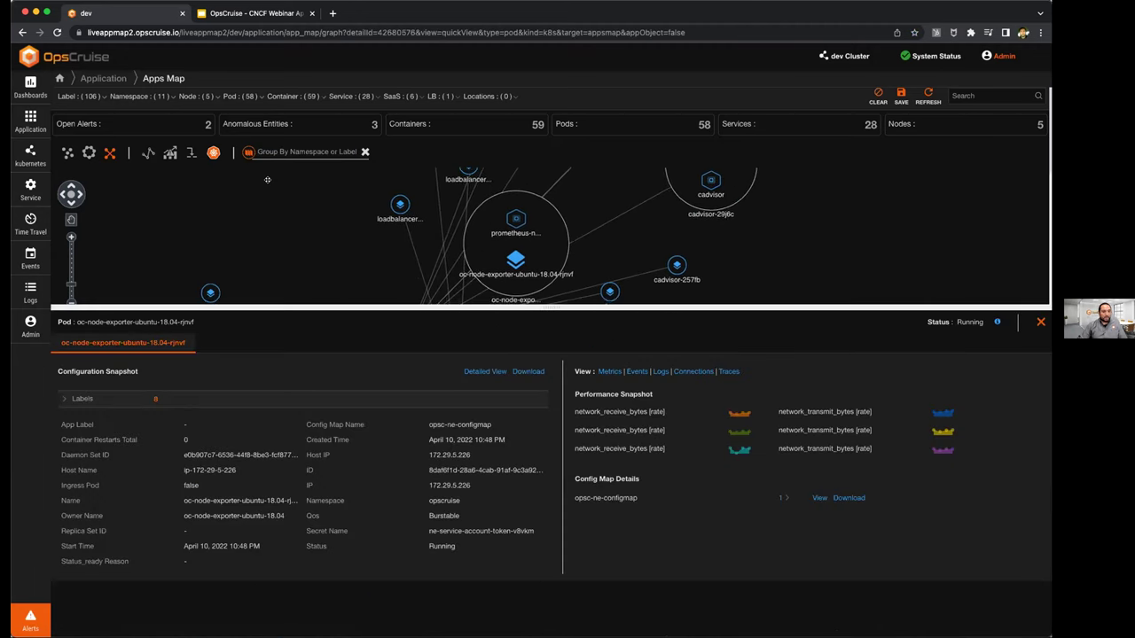
# Examine the oc-node-exporter pod's labels and its detailed configuration, closing both when done.
pyautogui.click(64, 399)
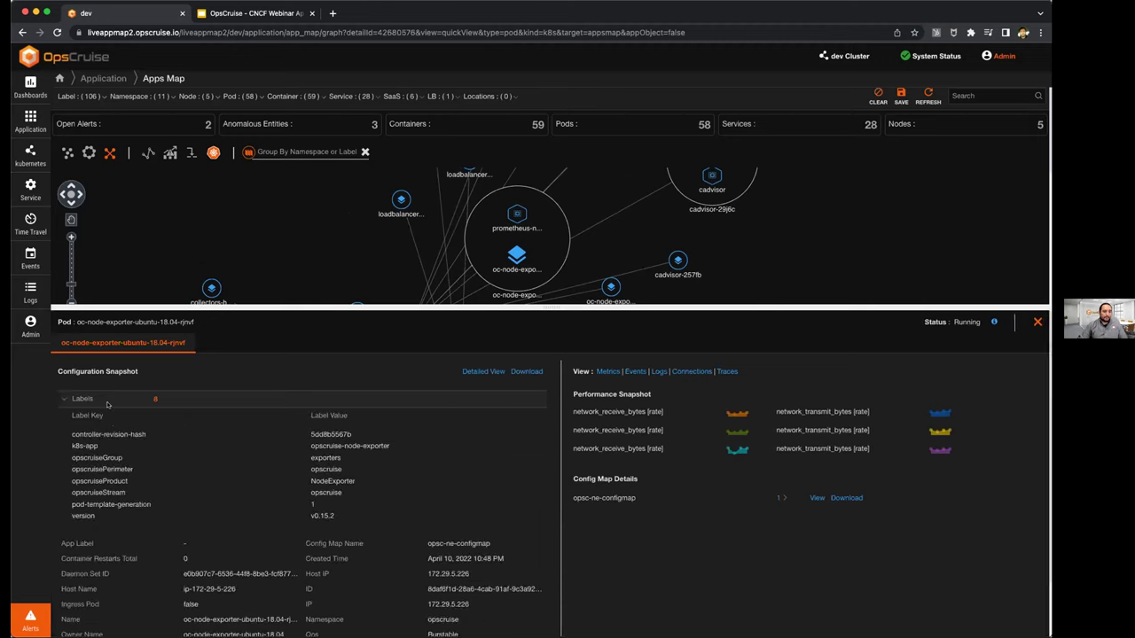
pyautogui.click(62, 399)
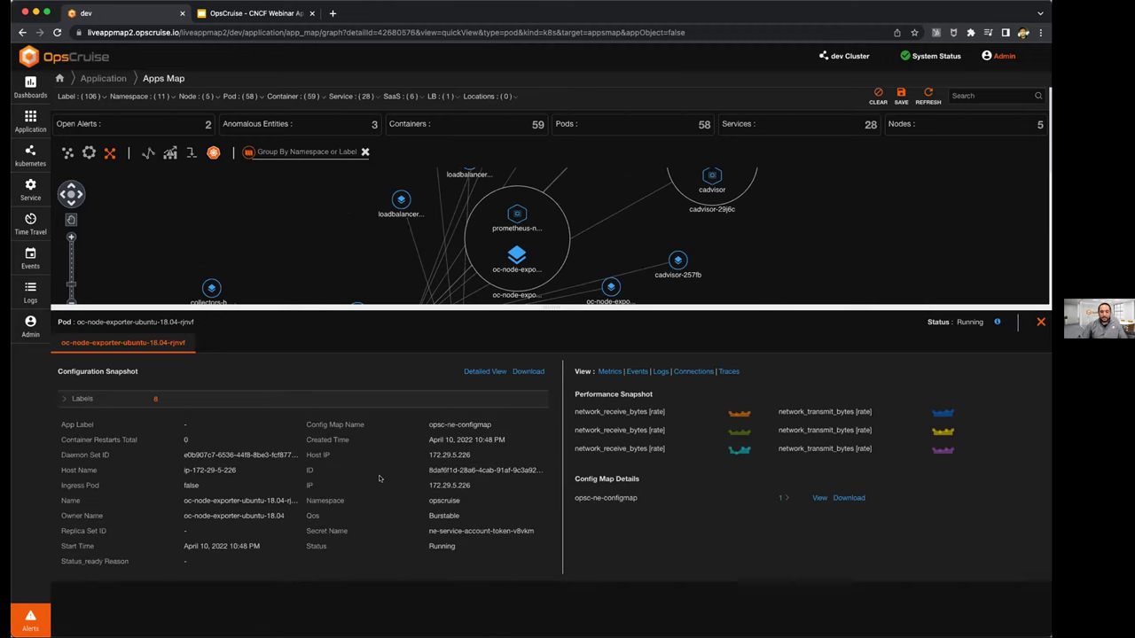
pyautogui.click(479, 373)
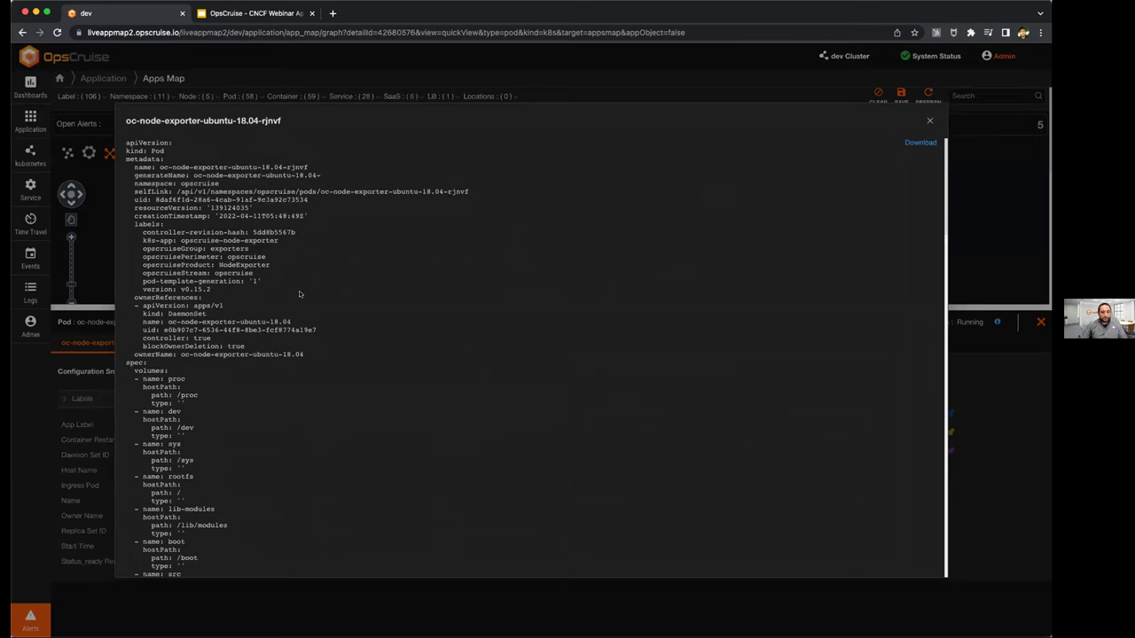
pyautogui.scroll(-3, 300, 294)
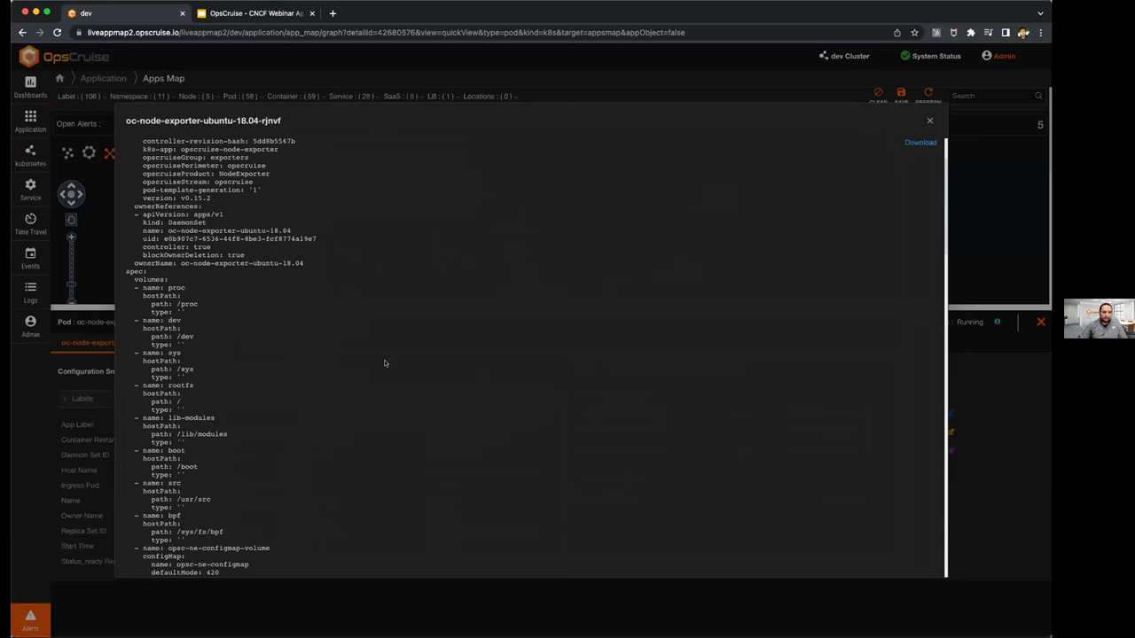
pyautogui.scroll(-5, 385, 363)
pyautogui.scroll(8, 375, 392)
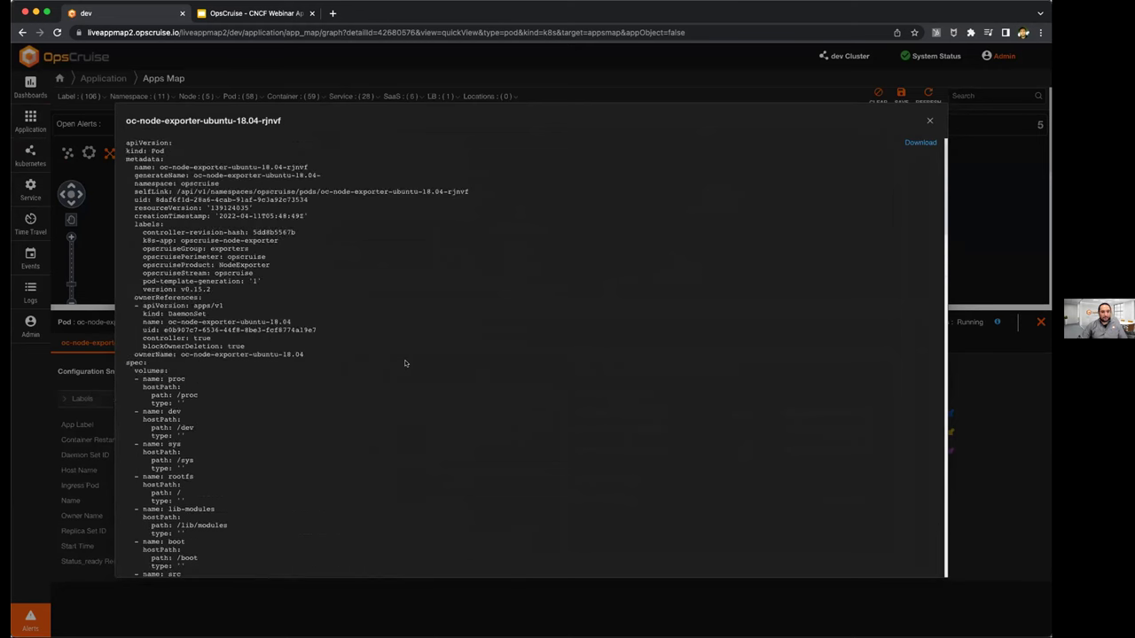
pyautogui.click(929, 120)
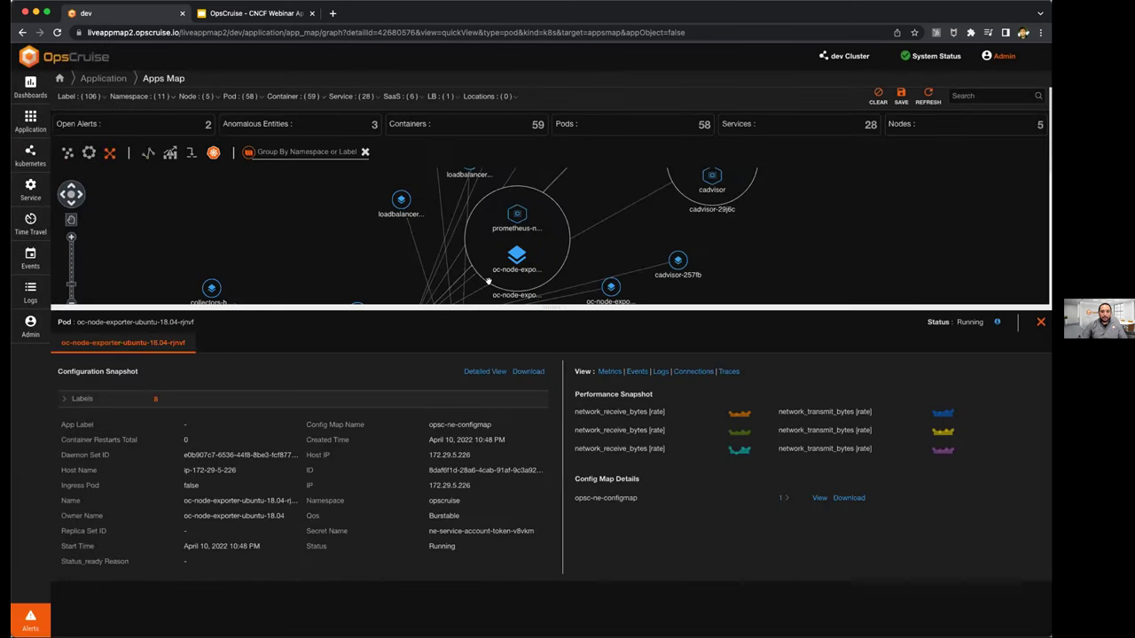
pyautogui.click(481, 372)
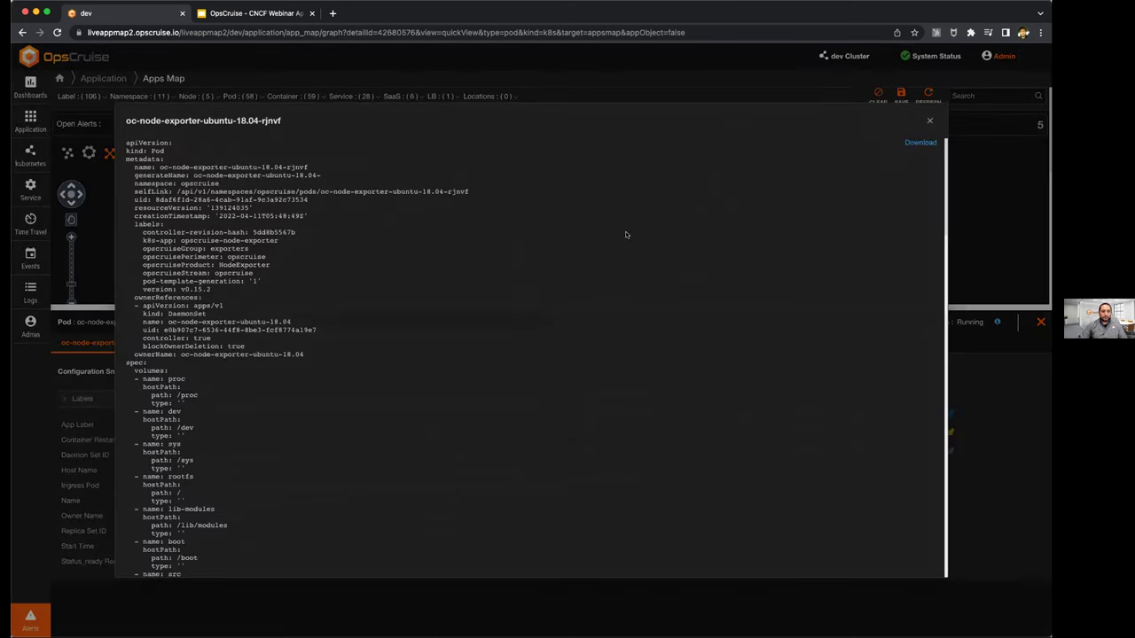
pyautogui.click(930, 120)
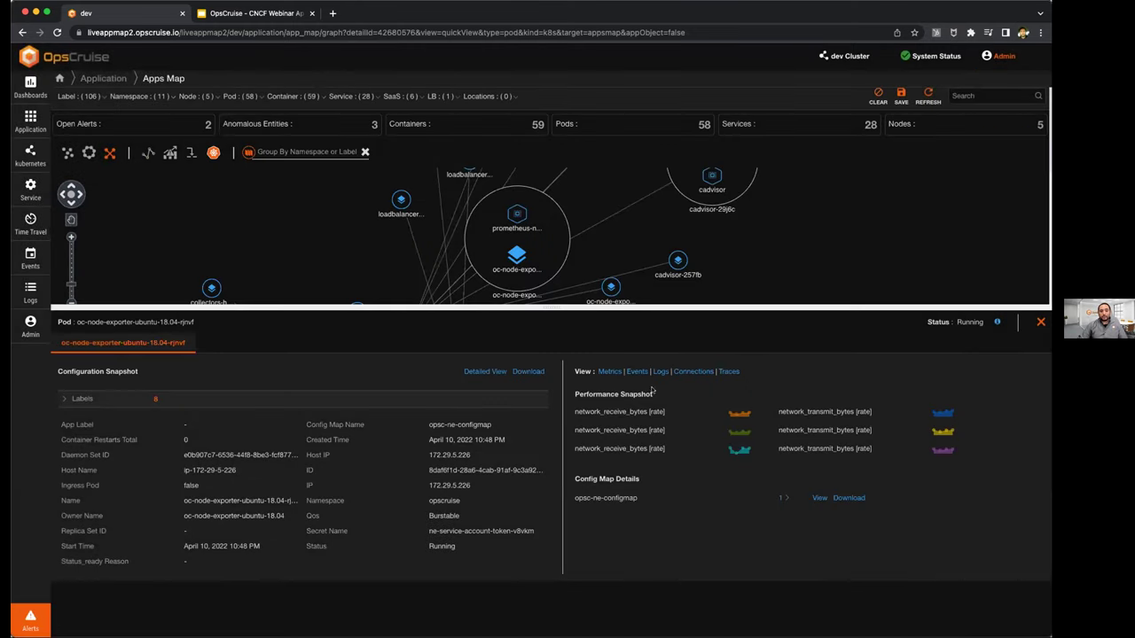
# View the oc-node-exporter pod's metrics dashboard, return to the apps map and close the pod's details.
pyautogui.click(600, 371)
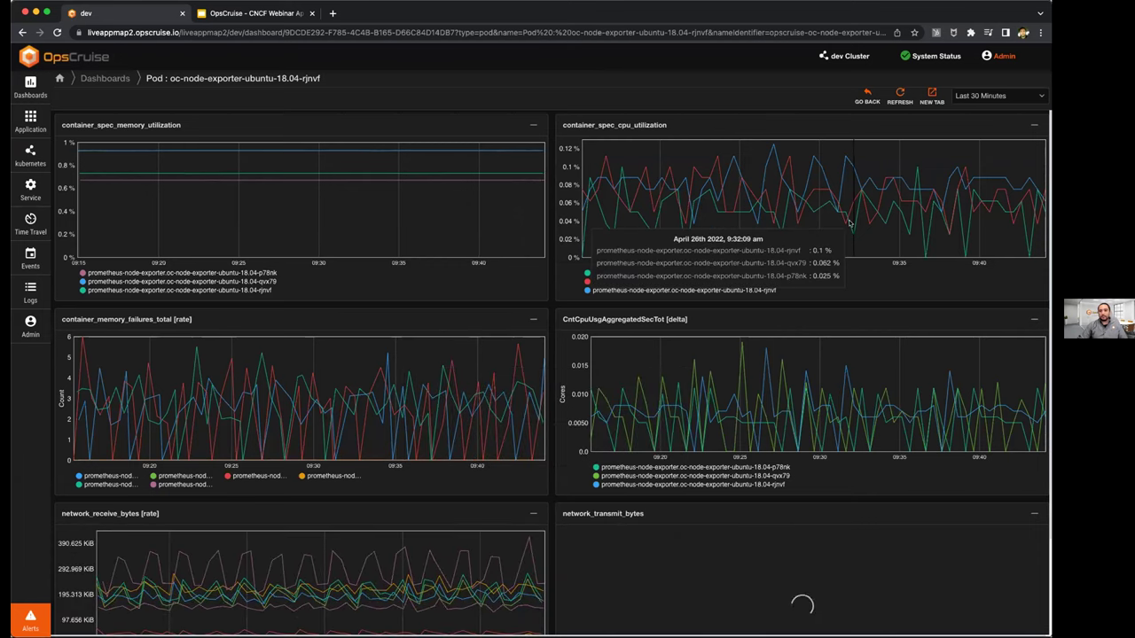
pyautogui.click(869, 96)
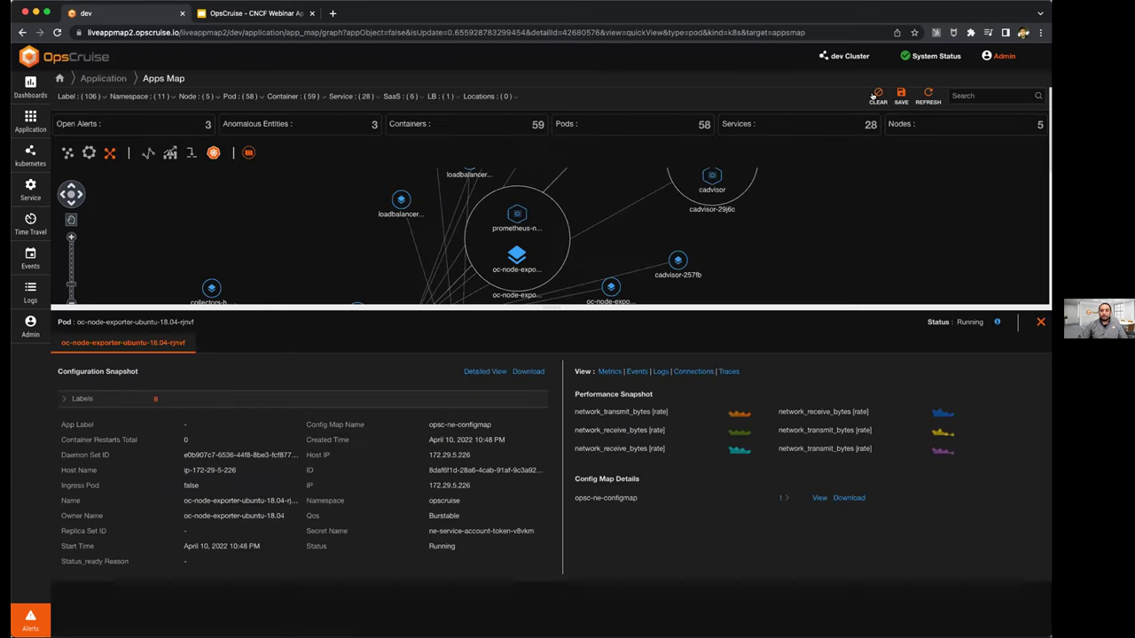
pyautogui.click(1041, 323)
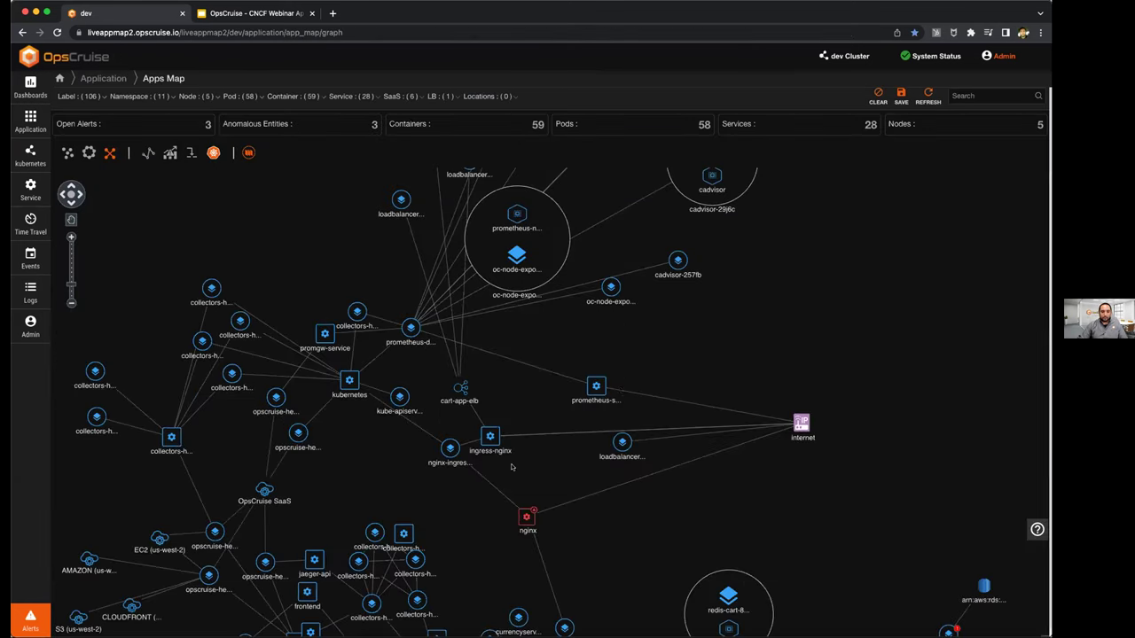
# Search the apps map for "prometheus" and open the details of the highlighted prometheus pod.
pyautogui.click(967, 95)
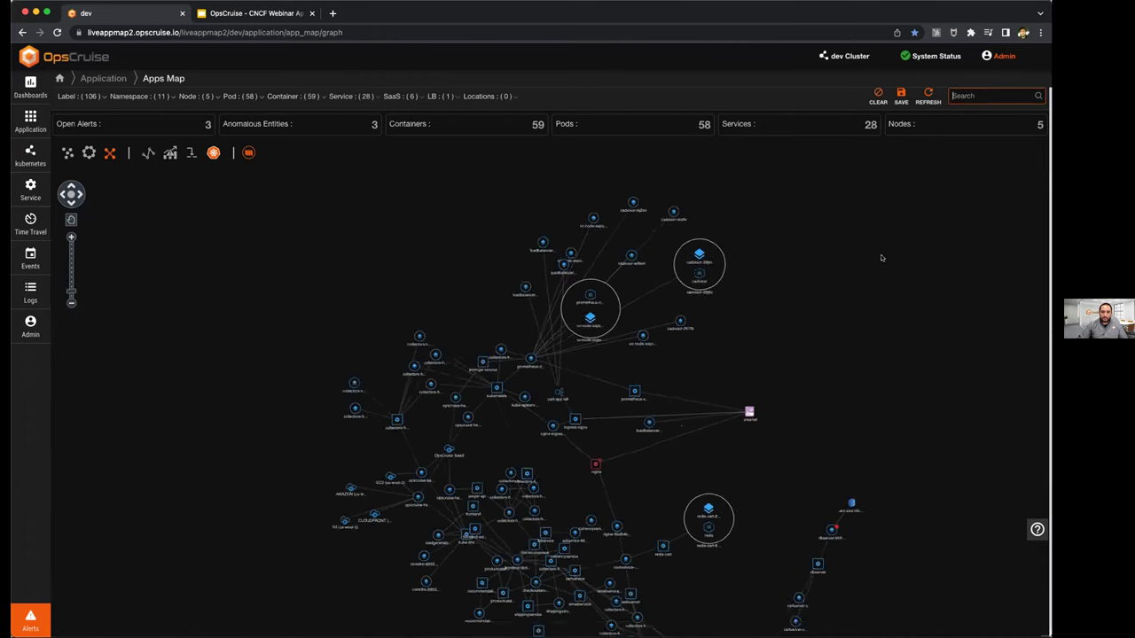
pyautogui.write('pr')
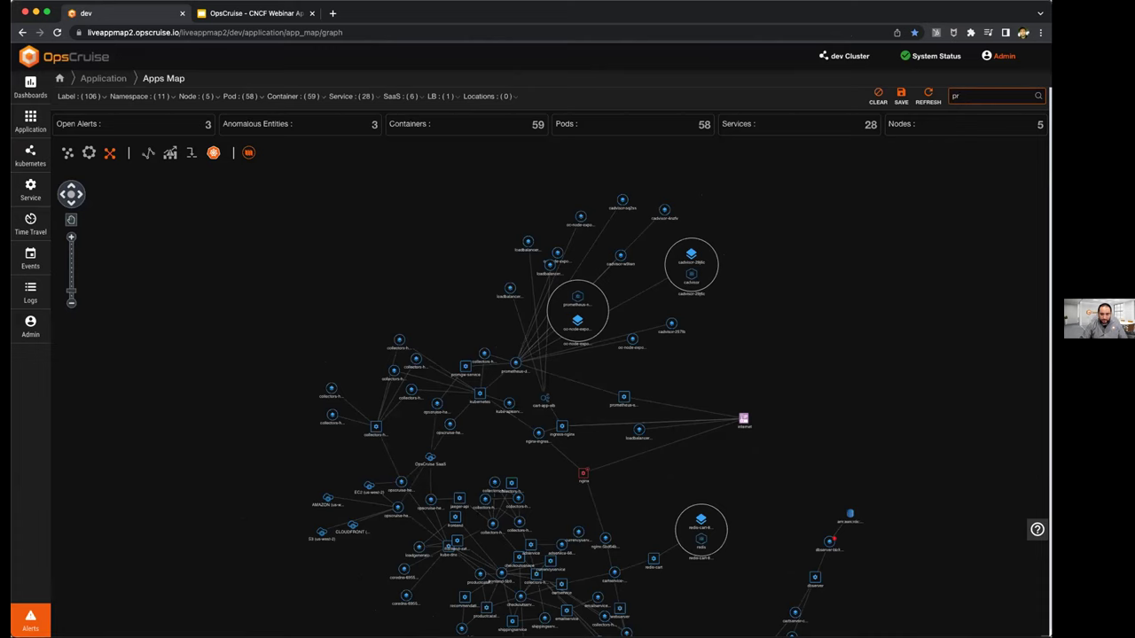
pyautogui.write('ometheus')
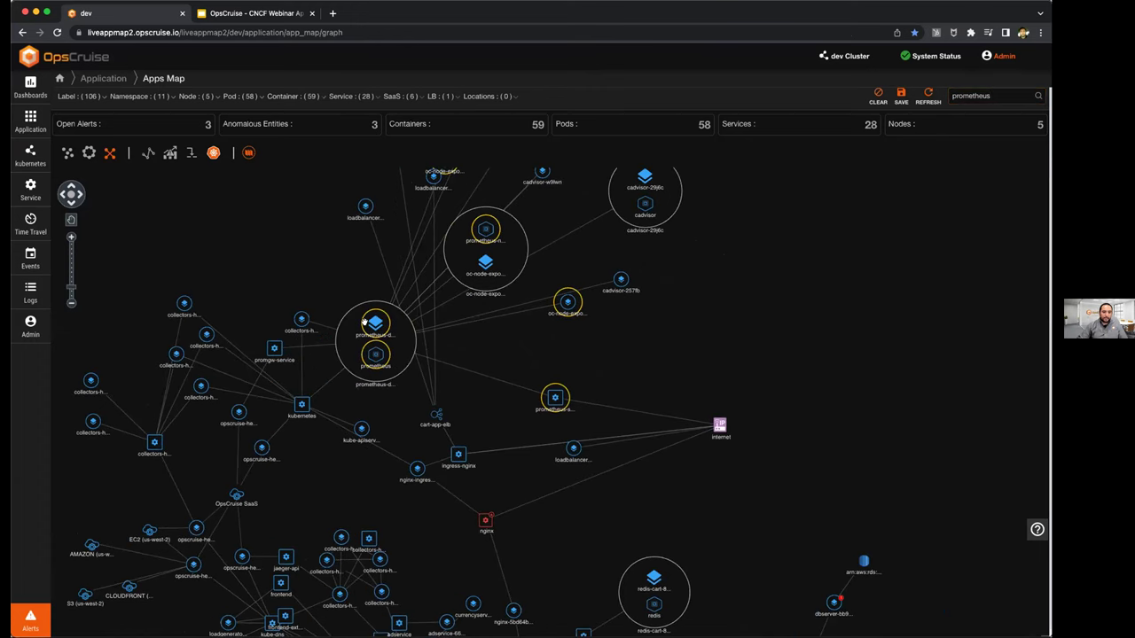
pyautogui.click(373, 322)
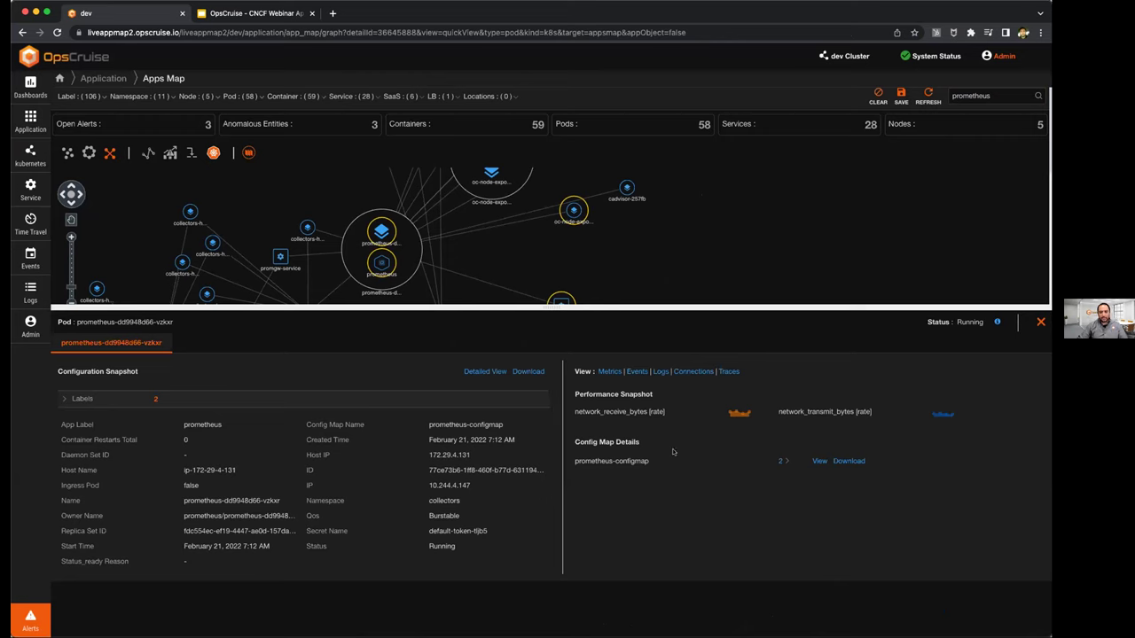
# Read through the pod's prometheus-configmap, including the scrape settings and recording rules, and close it.
pyautogui.click(819, 461)
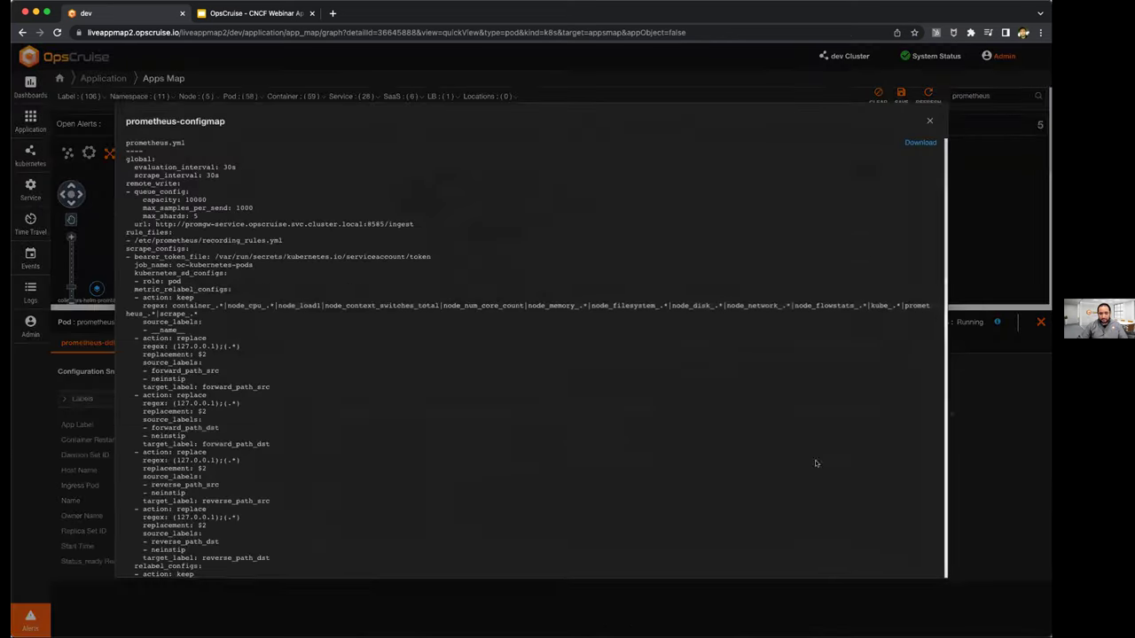
pyautogui.scroll(-2, 257, 292)
pyautogui.scroll(-8, 255, 288)
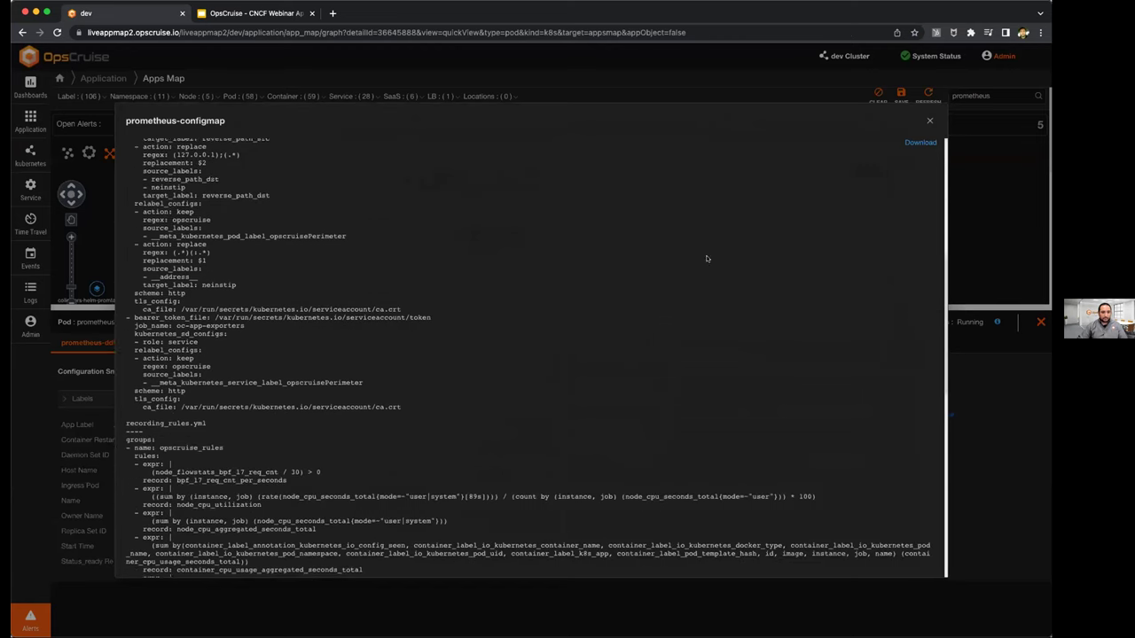
pyautogui.click(927, 122)
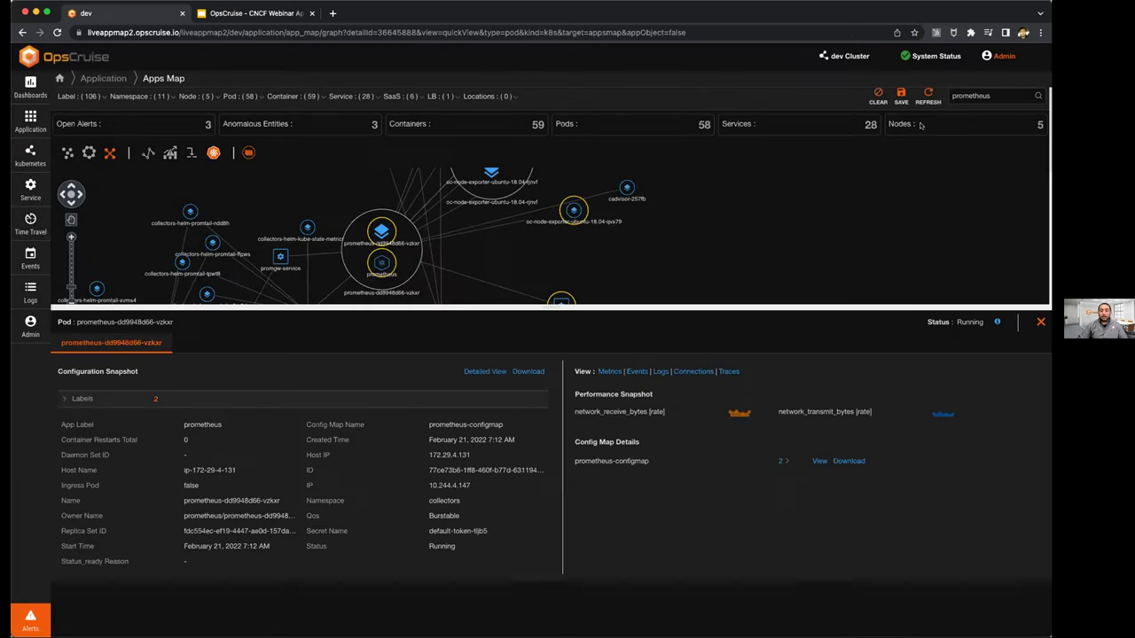
# Open the prometheus pod's connections view and change the interface to light mode.
pyautogui.click(697, 372)
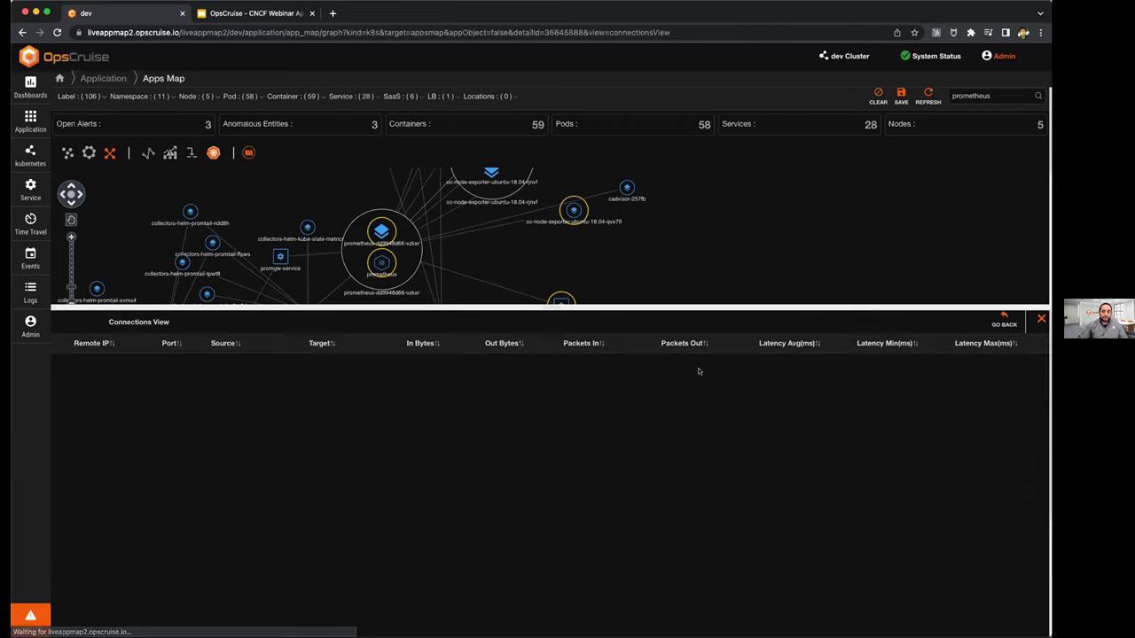
pyautogui.click(1000, 56)
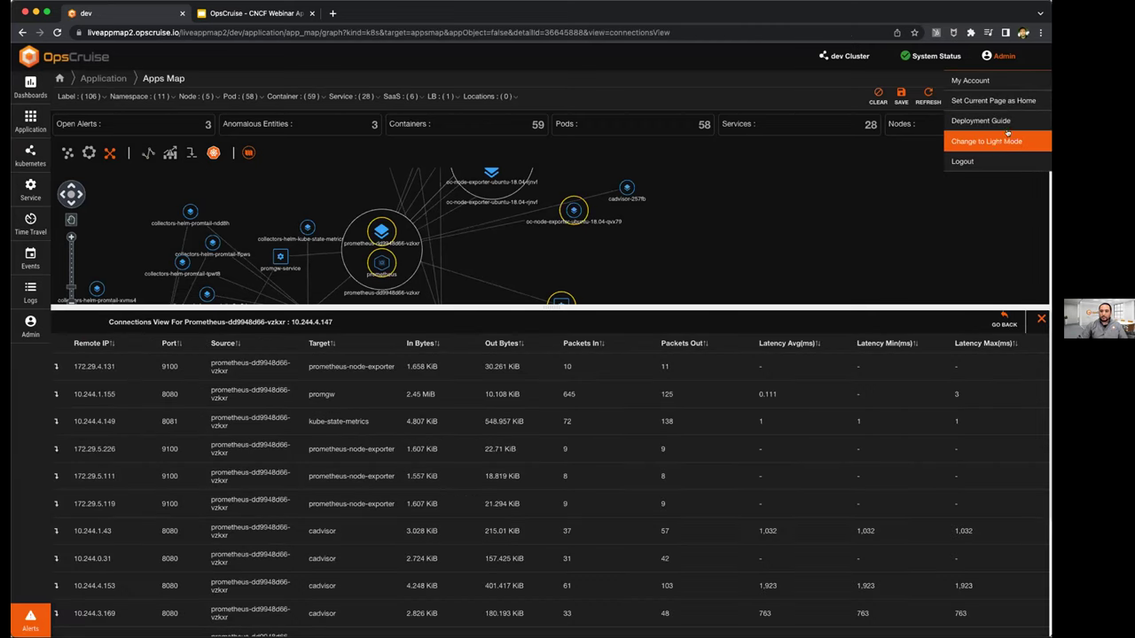
pyautogui.click(998, 143)
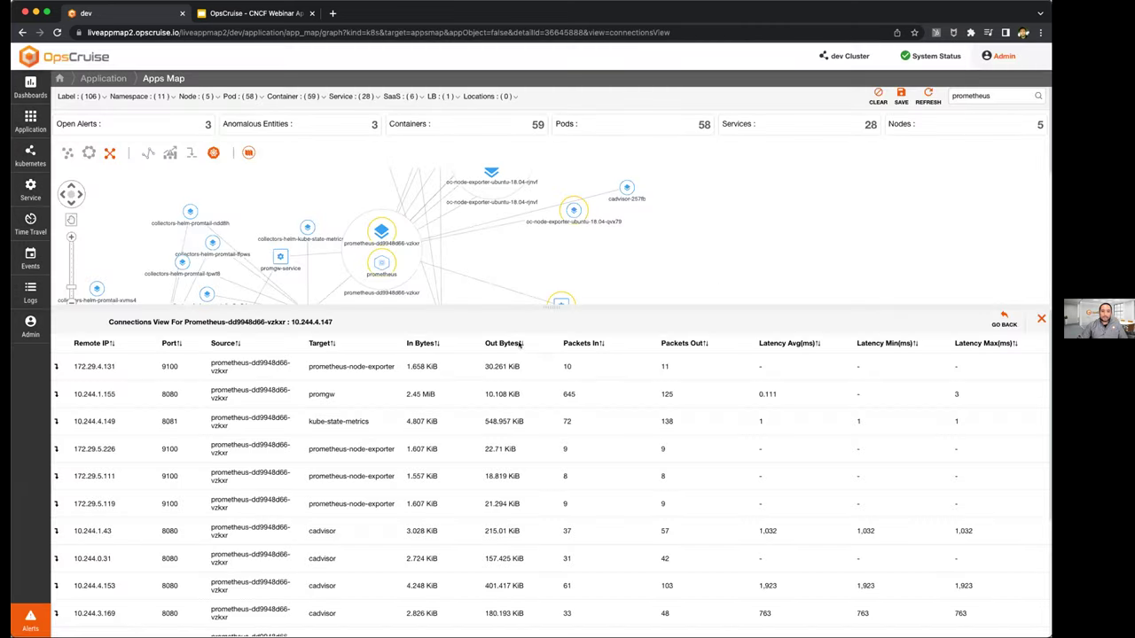
# Examine the prometheus pod's connections table for targets, traffic, packets and latency, and close it.
pyautogui.moveTo(631, 258); pyautogui.dragTo(631, 247)
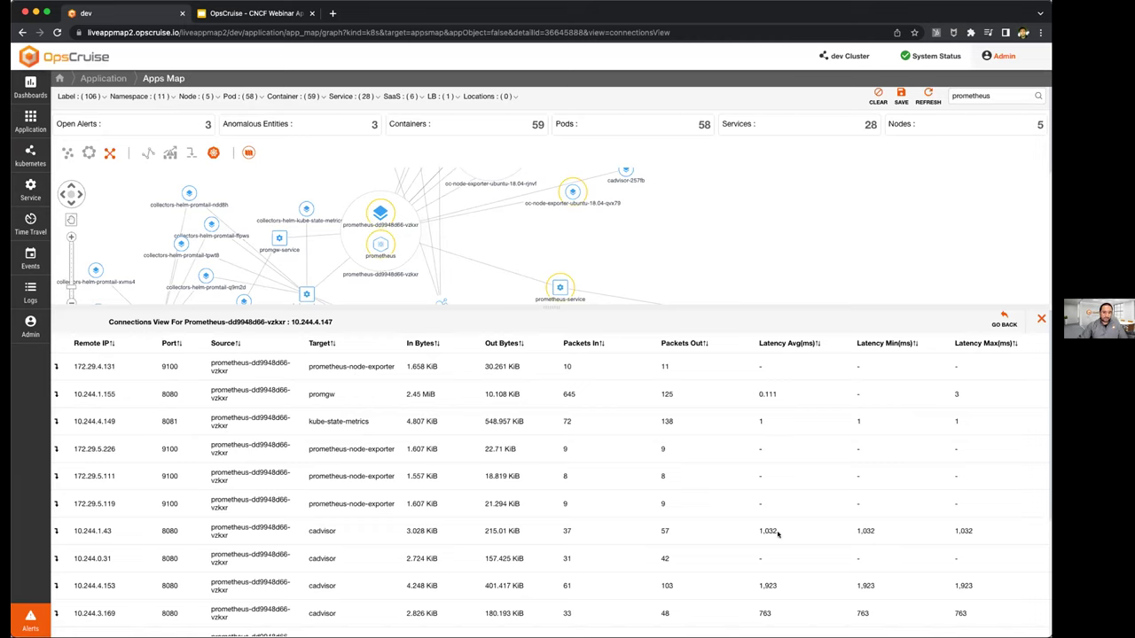
pyautogui.scroll(-2, 536, 618)
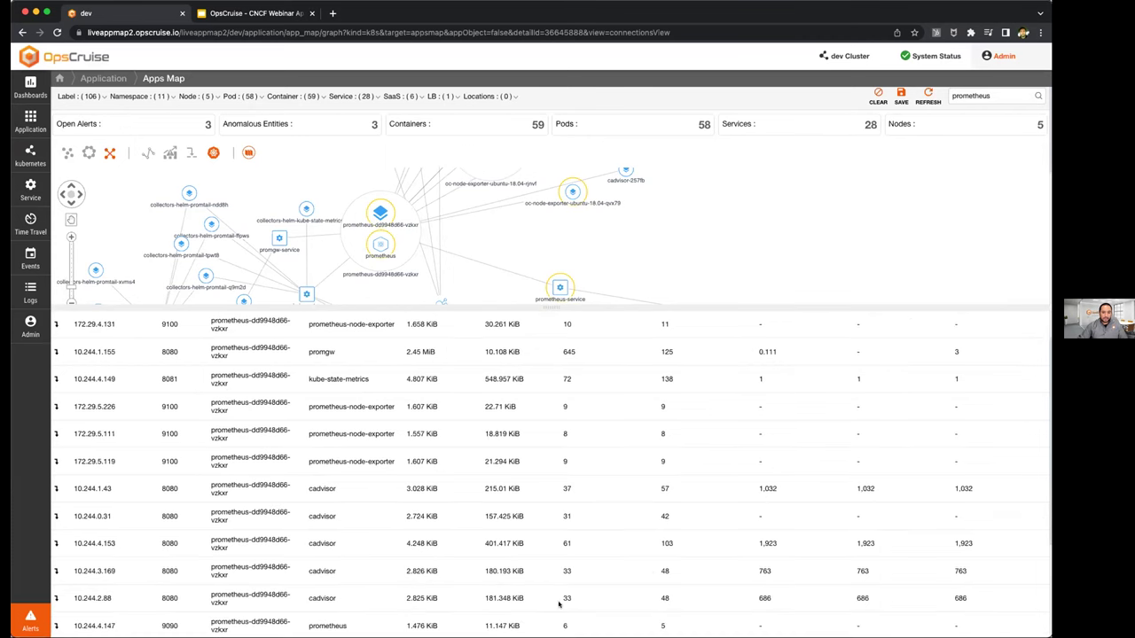
pyautogui.scroll(2, 674, 568)
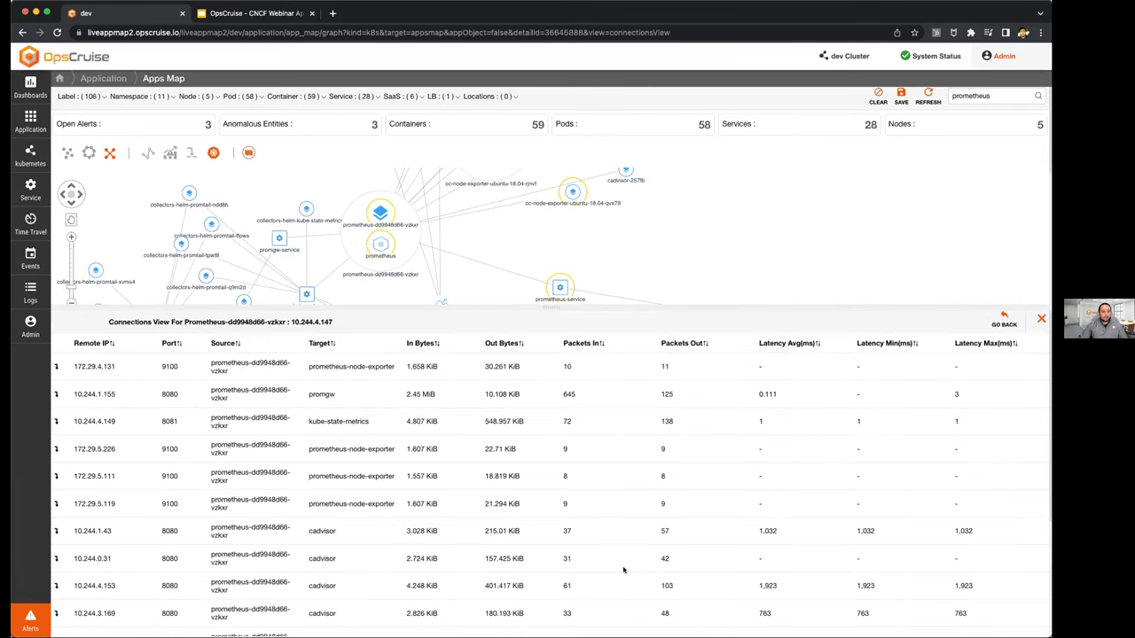
pyautogui.click(1042, 318)
# Compare the apps map in the circular and scattered-node layouts, return it to the crossed-arrows layout, and inspect the nodes around prometheus.
pyautogui.moveTo(658, 385); pyautogui.dragTo(747, 380)
pyautogui.scroll(-2, 748, 380)
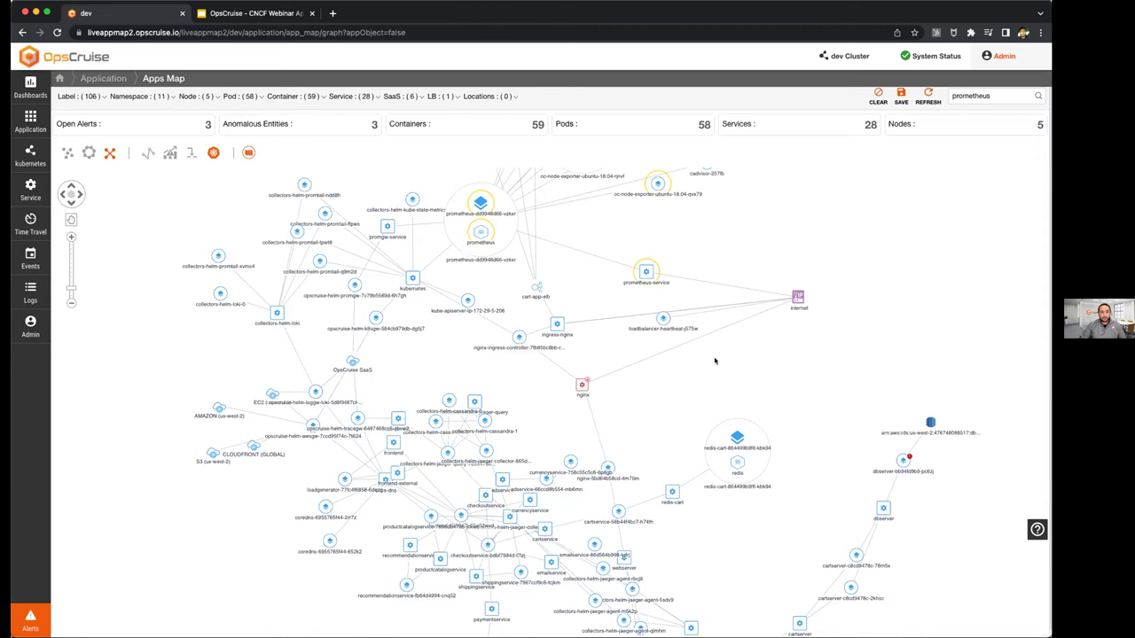
pyautogui.click(88, 152)
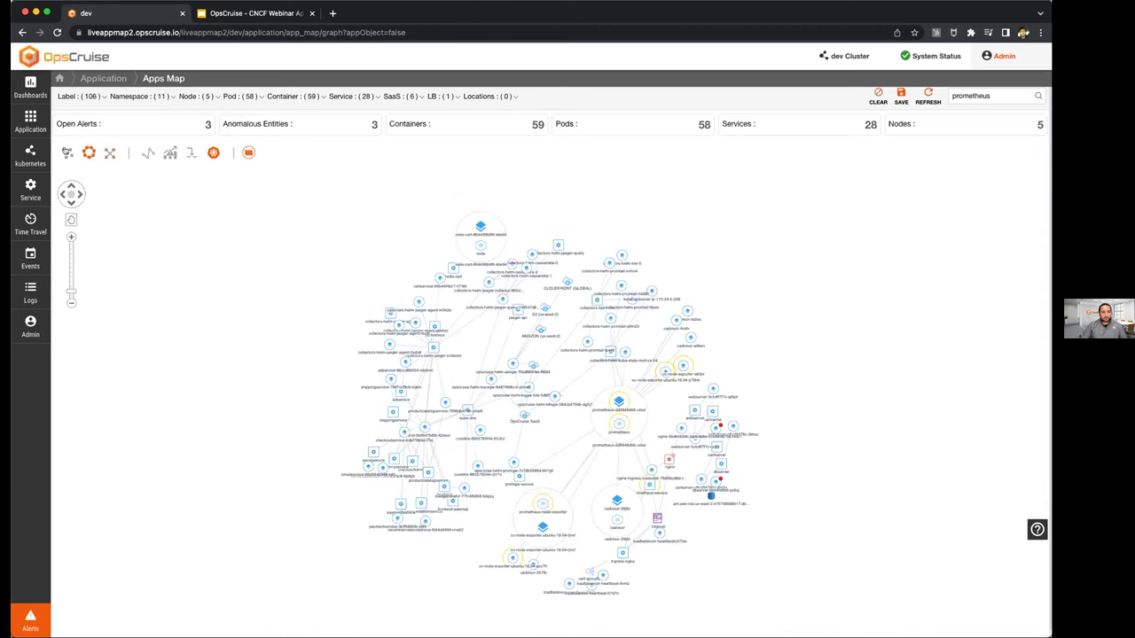
pyautogui.click(68, 152)
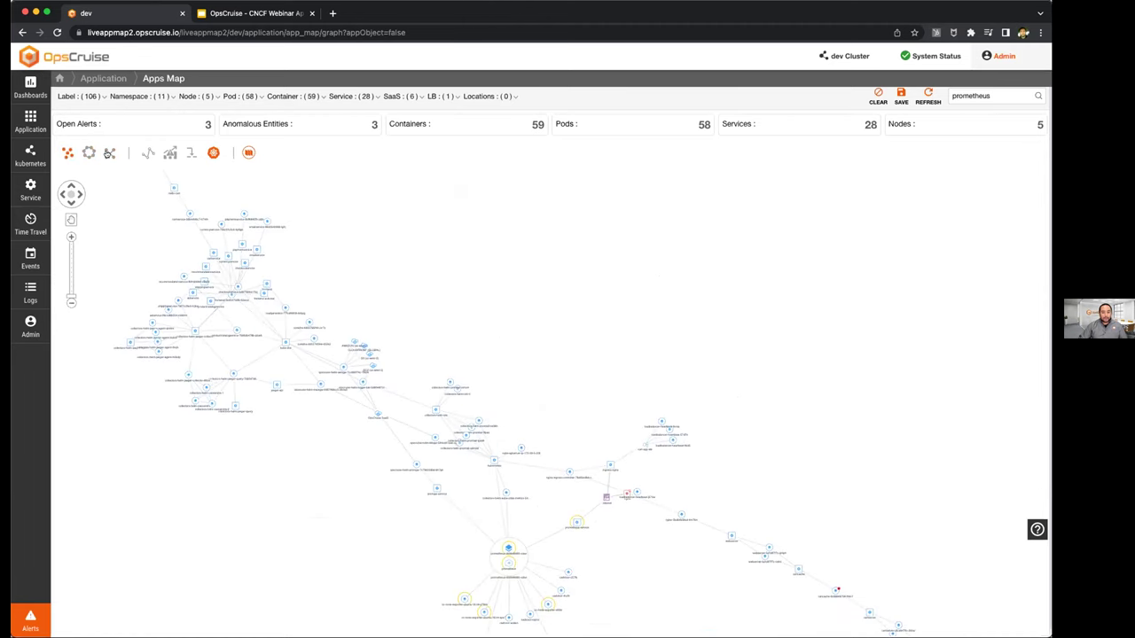
pyautogui.click(109, 153)
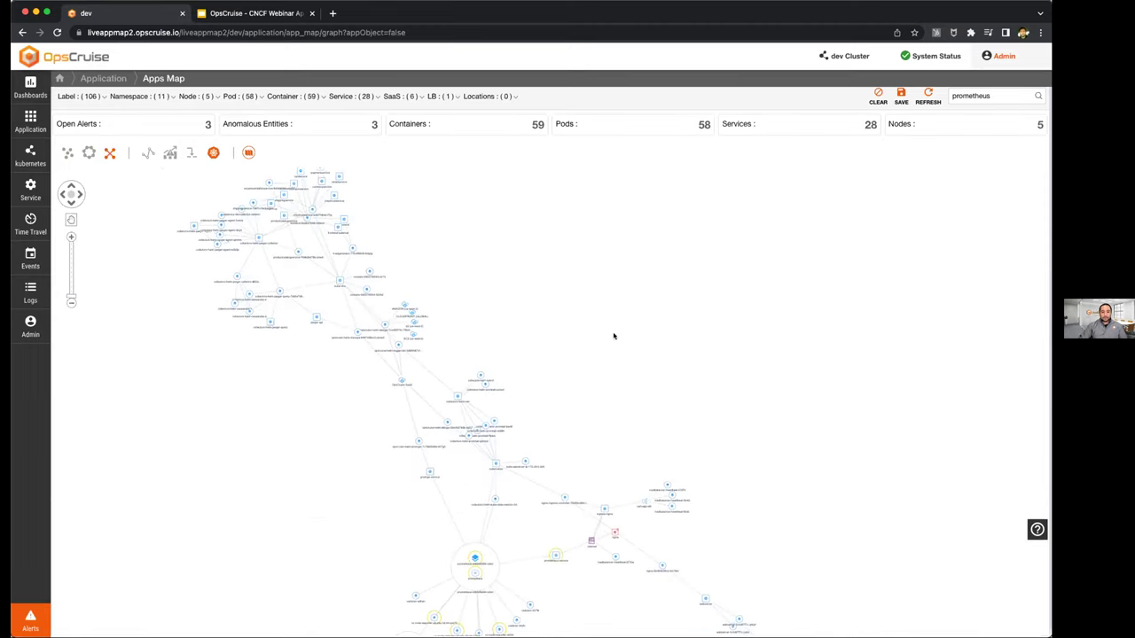
pyautogui.scroll(3, 651, 341)
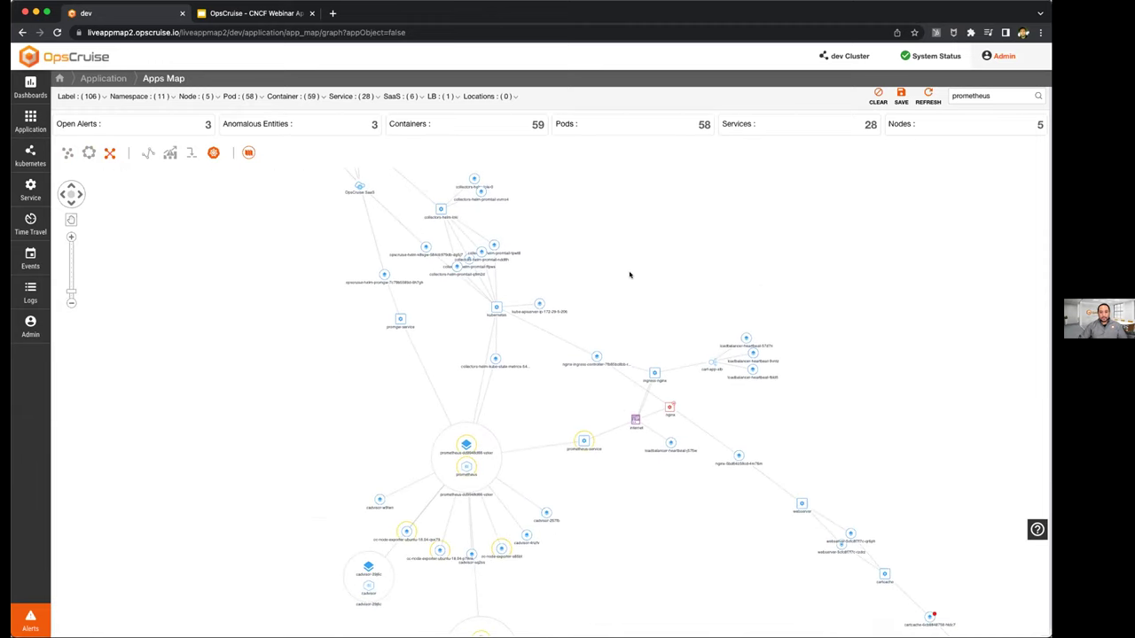
pyautogui.moveTo(621, 282); pyautogui.dragTo(639, 221)
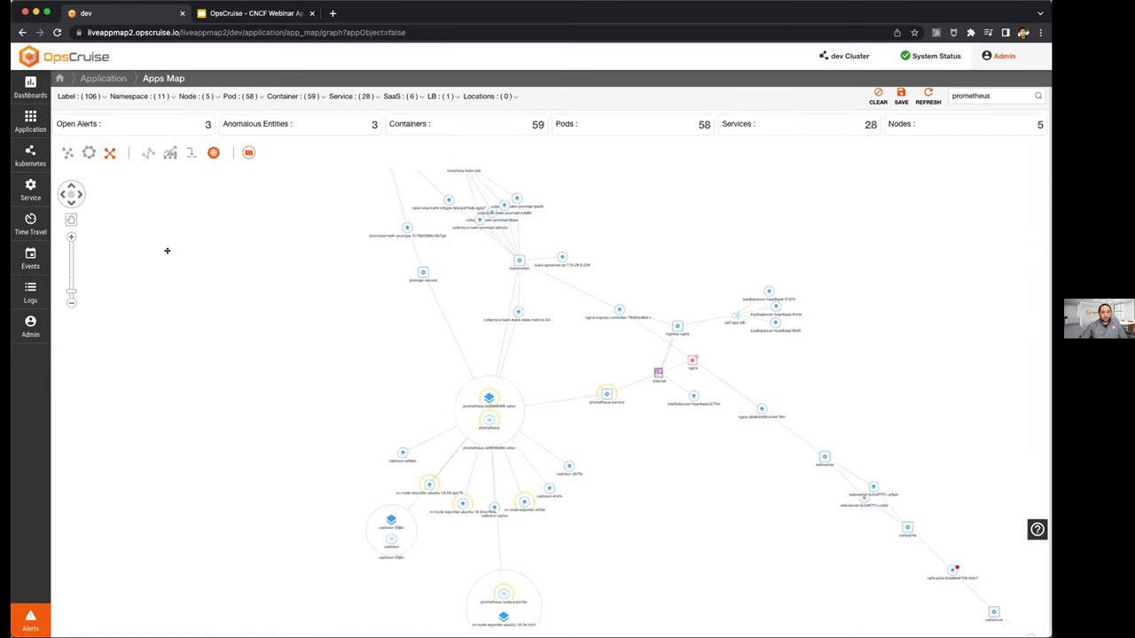
# Inspect the opscruise-helm-k8sgw pod and its k8sgw container on the apps map, and open the container's three layer view.
pyautogui.click(27, 129)
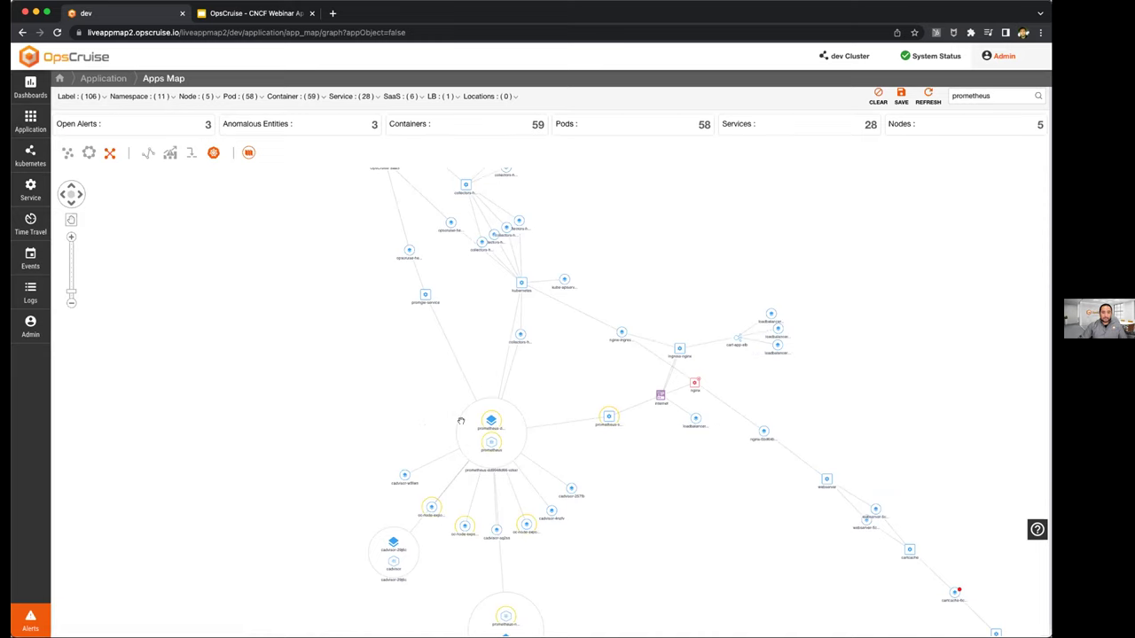
pyautogui.scroll(3, 381, 349)
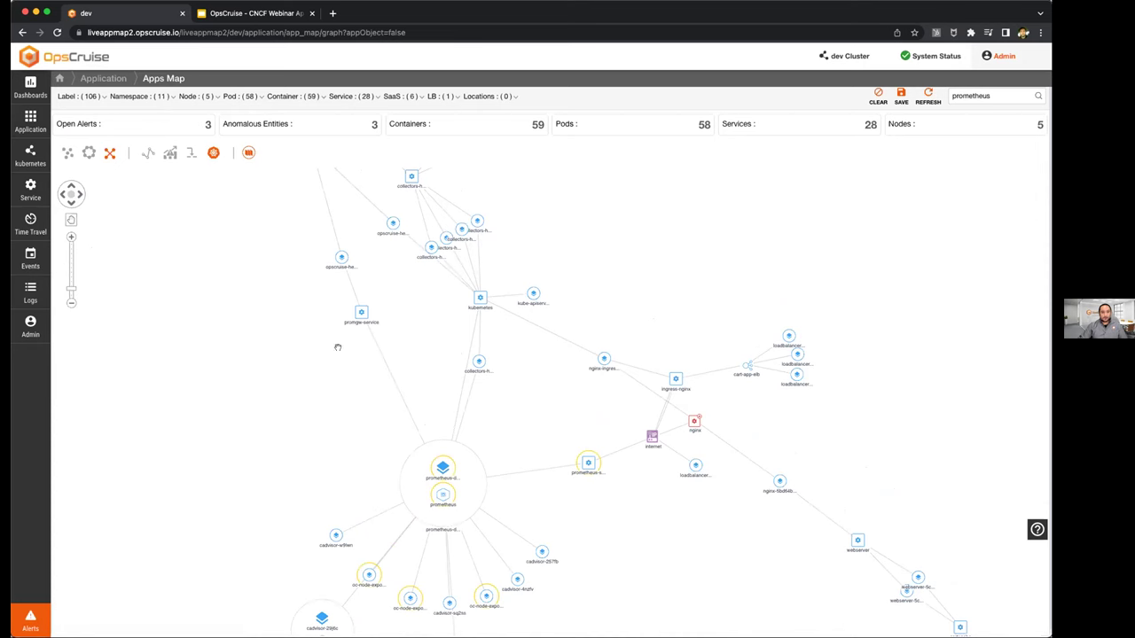
pyautogui.click(391, 223)
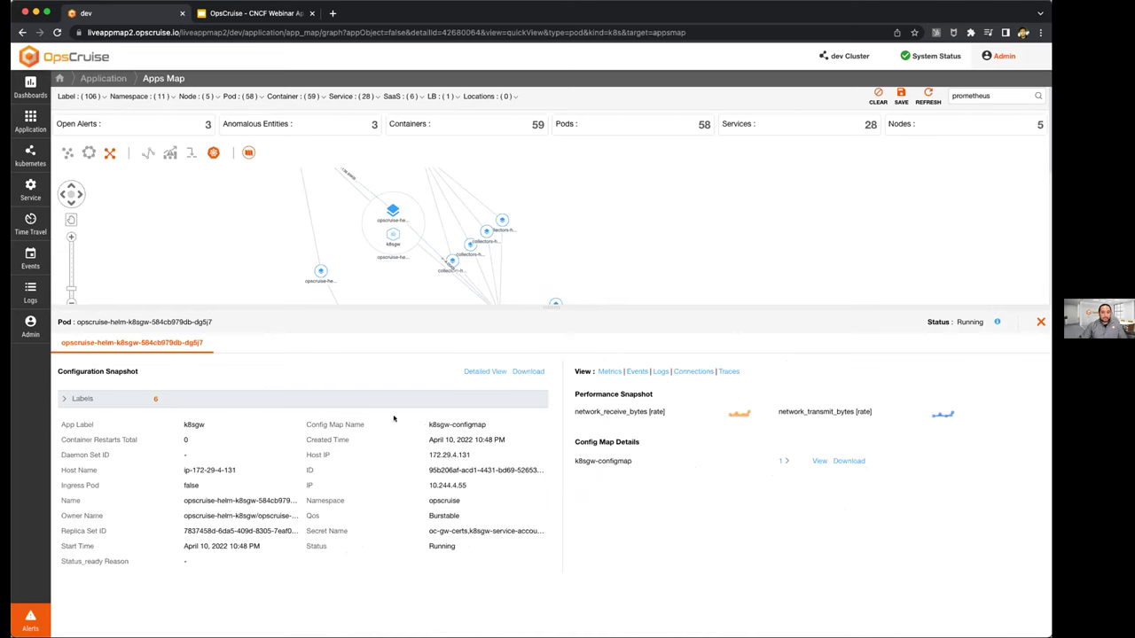
pyautogui.click(395, 234)
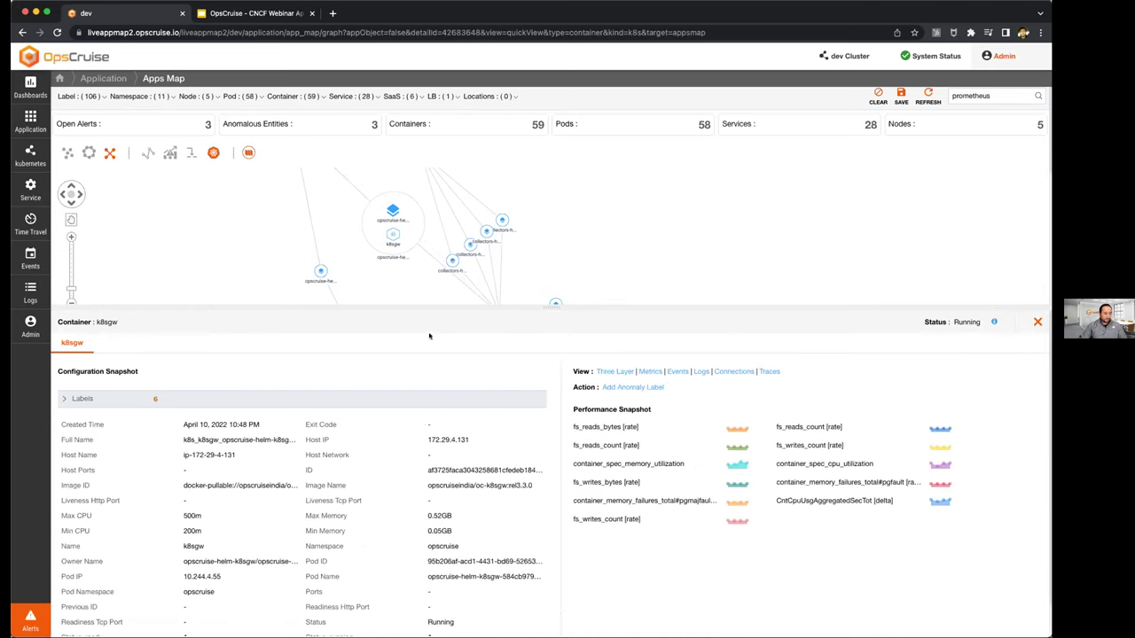
pyautogui.click(610, 372)
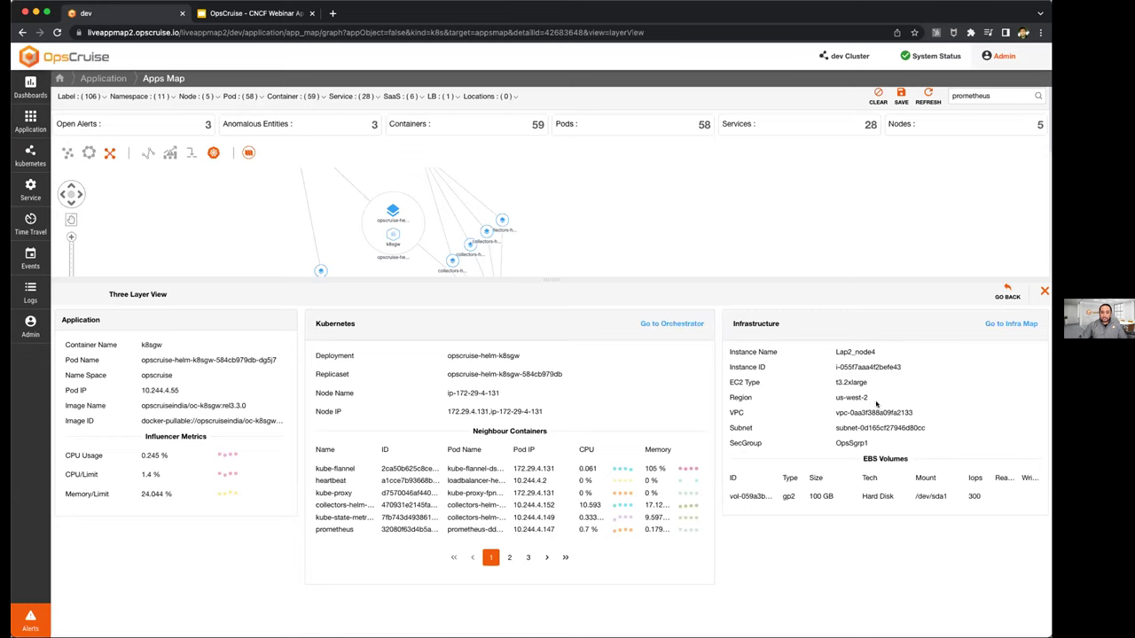
# Go from the k8sgw container's infrastructure details to the infra map, close the instance details, and look over the subnets and SaaS services.
pyautogui.doubleClick(832, 355)
pyautogui.click(858, 382)
pyautogui.click(1016, 324)
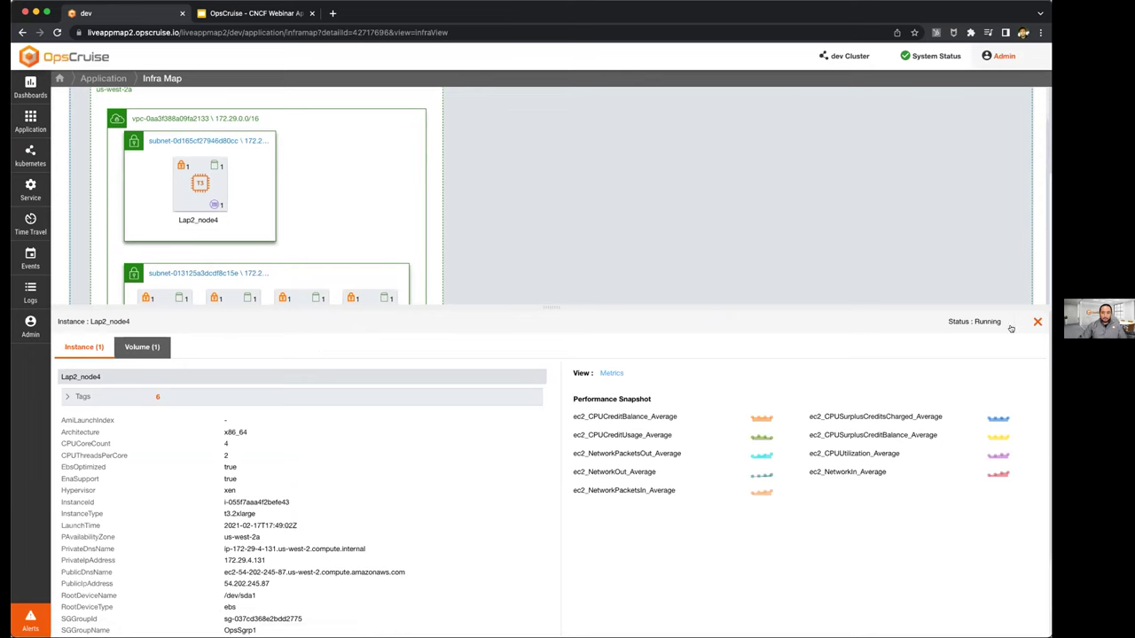
pyautogui.click(1038, 322)
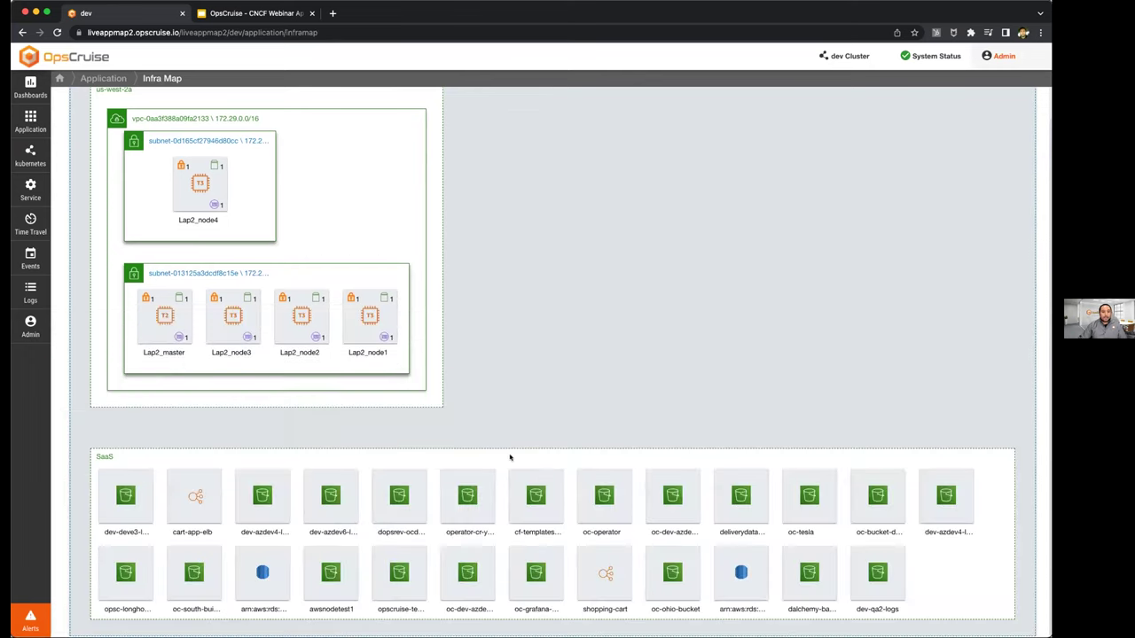
pyautogui.scroll(1, 545, 356)
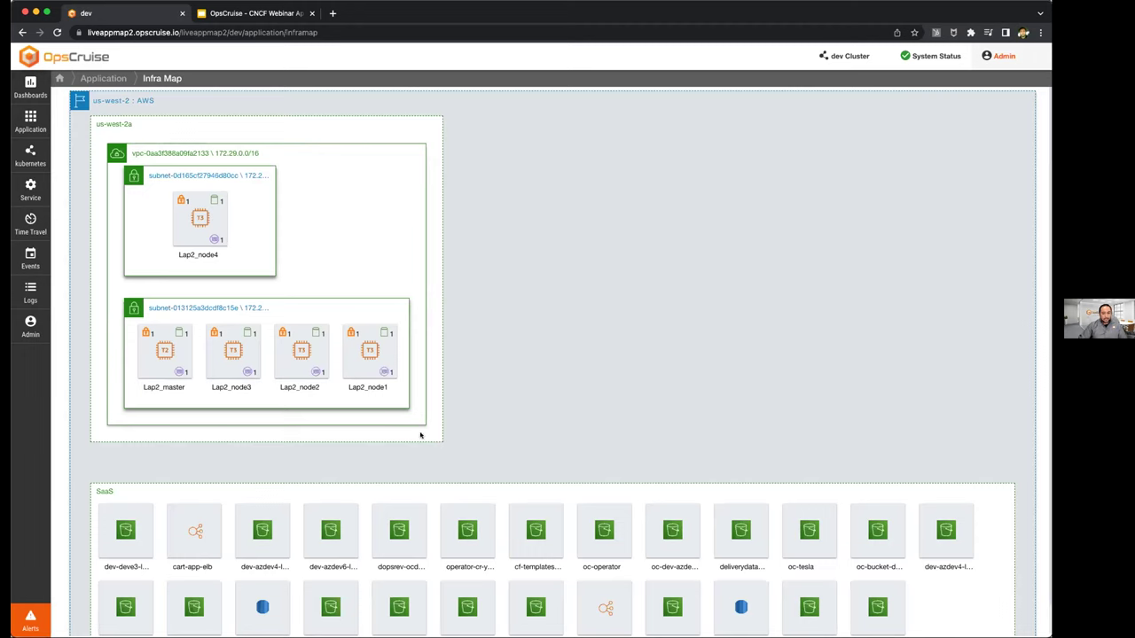
pyautogui.scroll(-2, 428, 415)
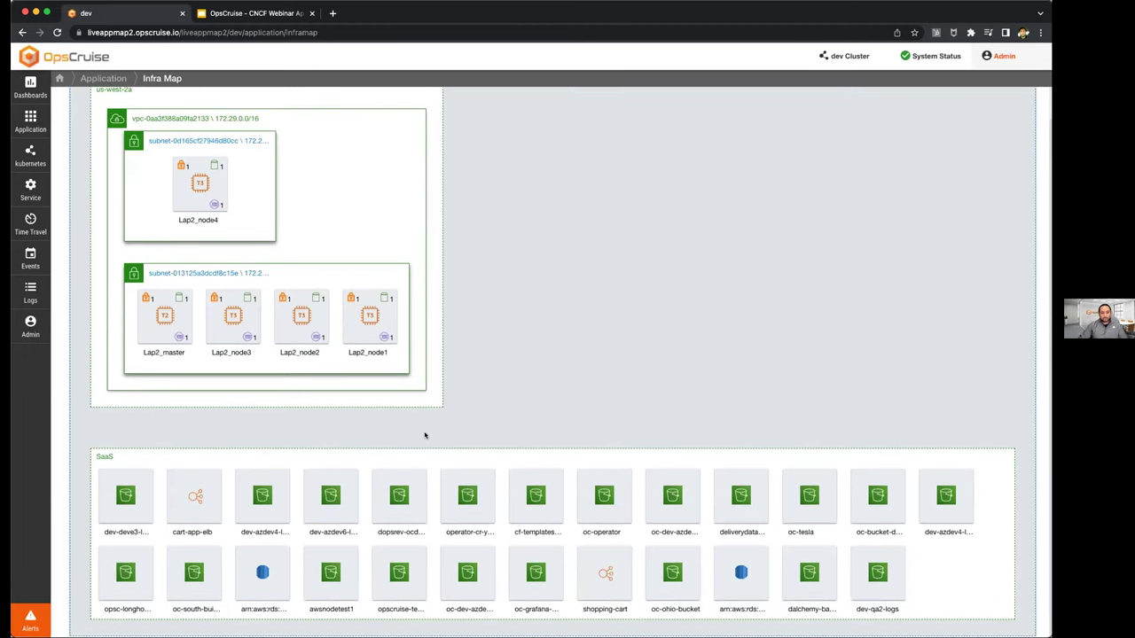
# Examine the Lap2_node2 instance's properties and metrics dashboard from the infra map, and close its details.
pyautogui.click(297, 309)
pyautogui.scroll(-5, 171, 505)
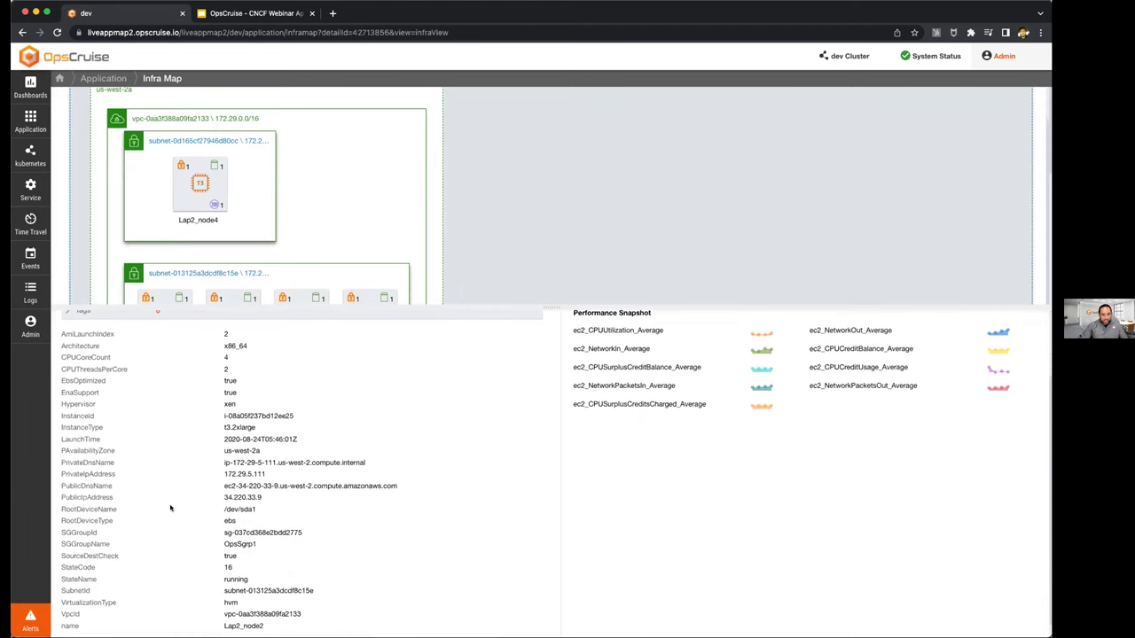
pyautogui.scroll(-1, 170, 508)
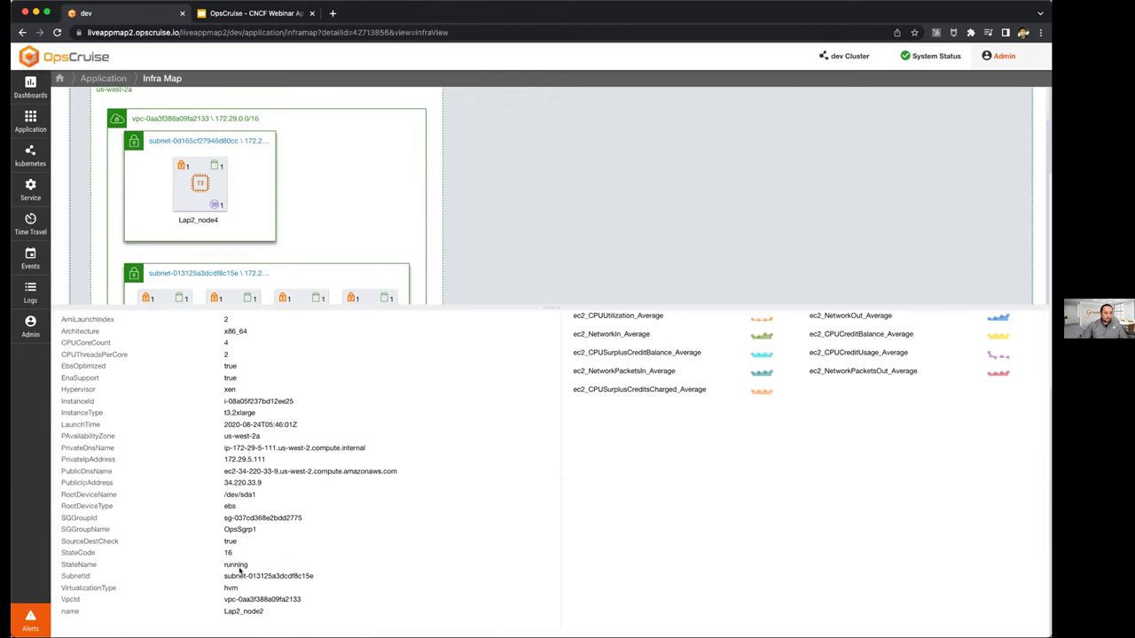
pyautogui.scroll(5, 654, 426)
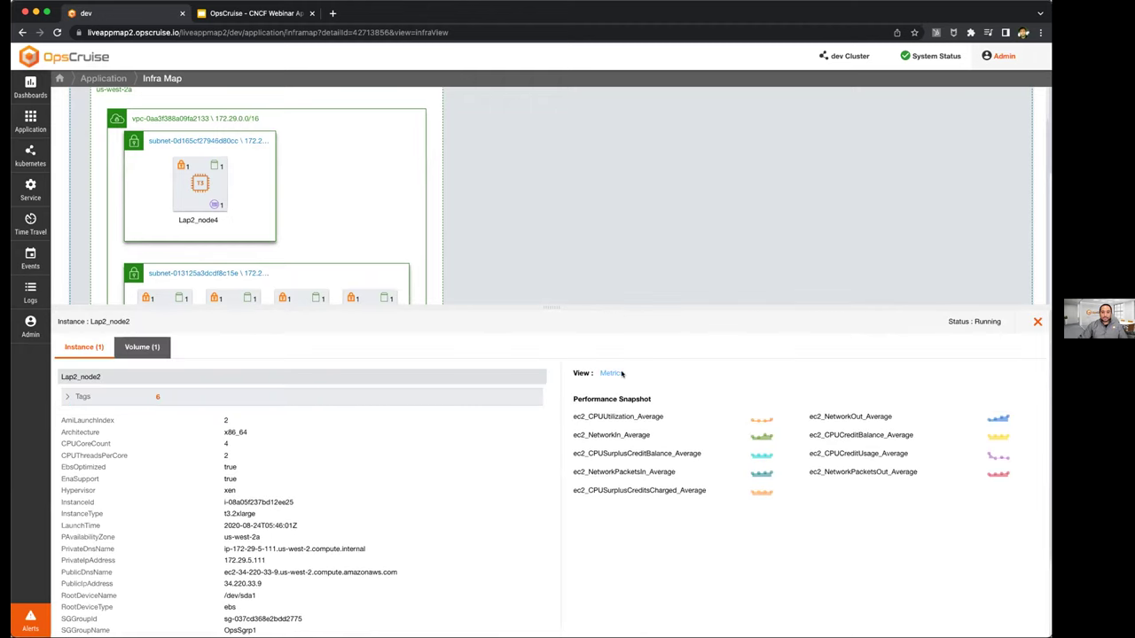
pyautogui.click(620, 375)
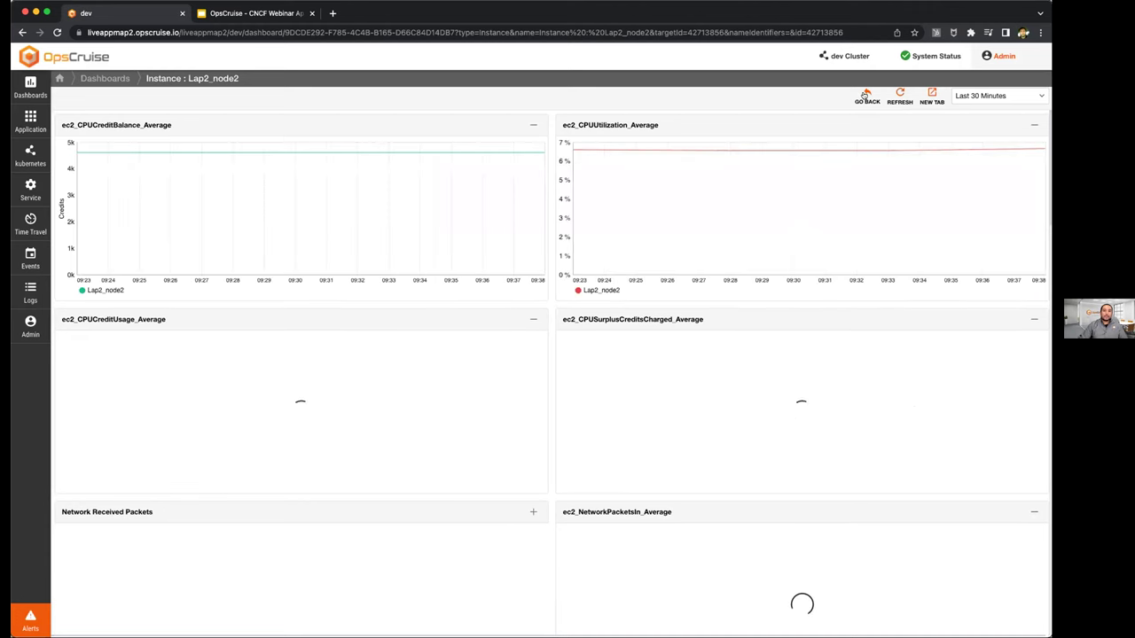
pyautogui.click(866, 96)
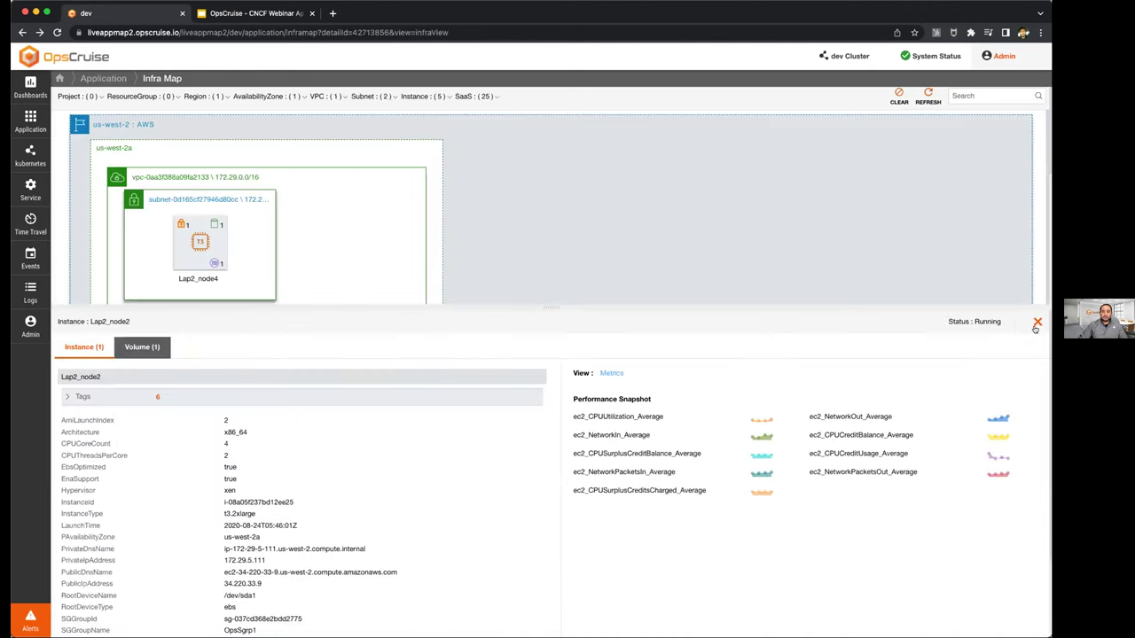
pyautogui.click(1036, 327)
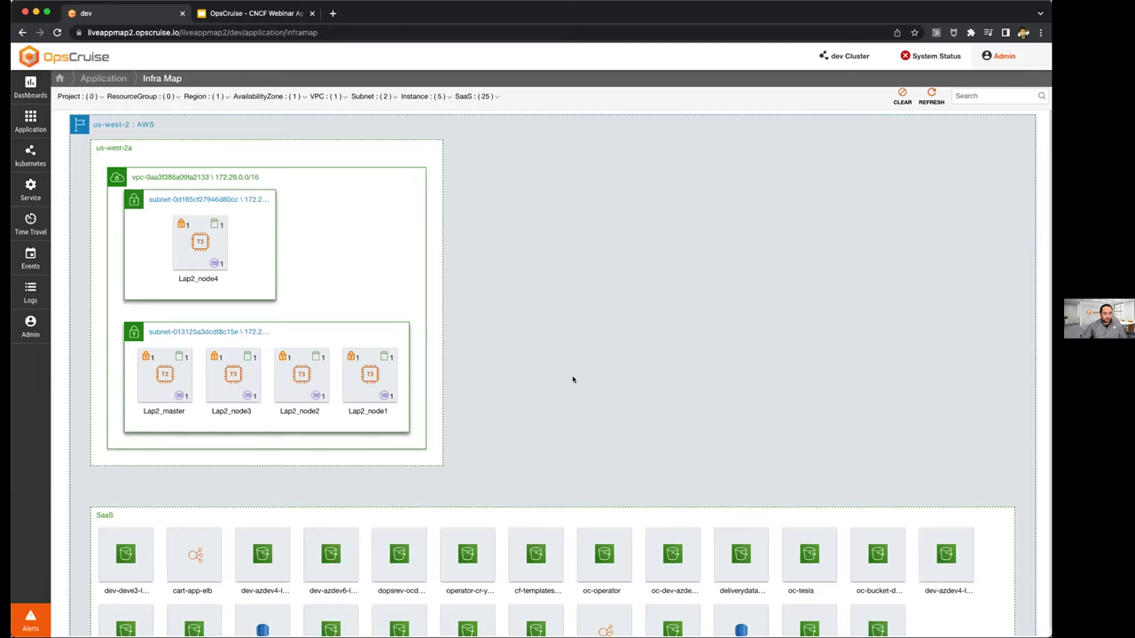
pyautogui.click(30, 121)
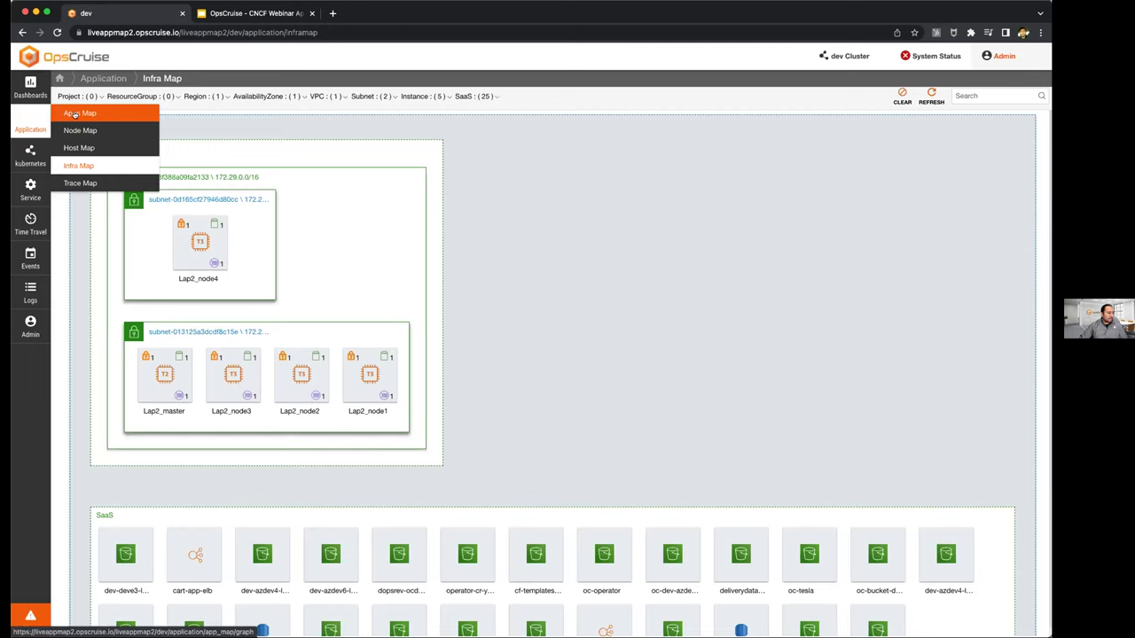
pyautogui.click(613, 347)
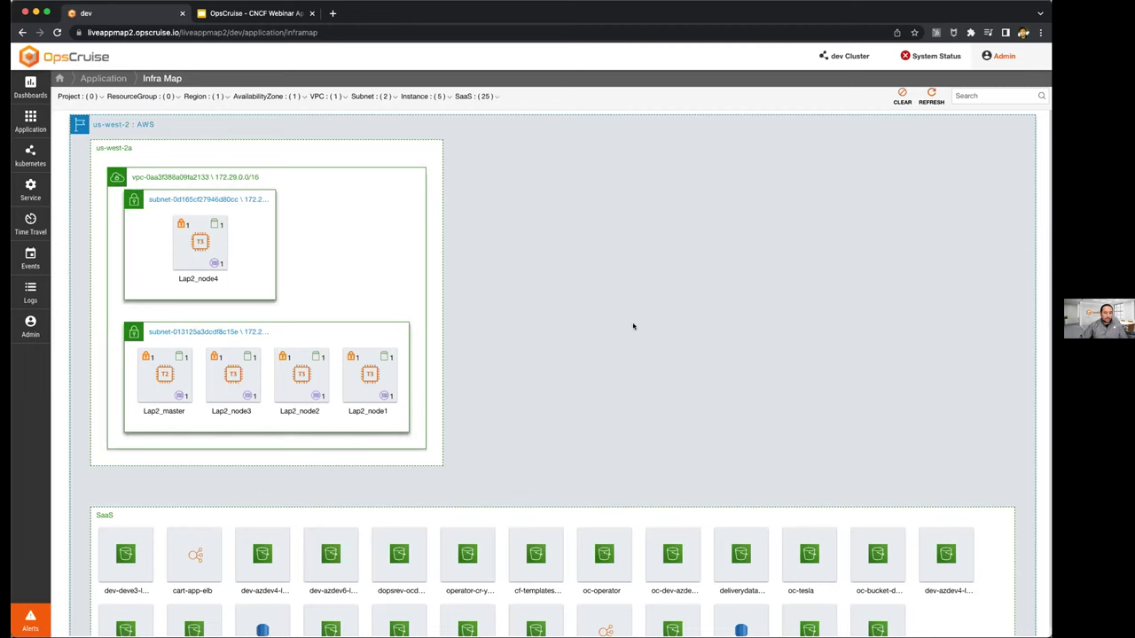
# Open the alerts list and search the total alerts for 5080.
pyautogui.click(29, 615)
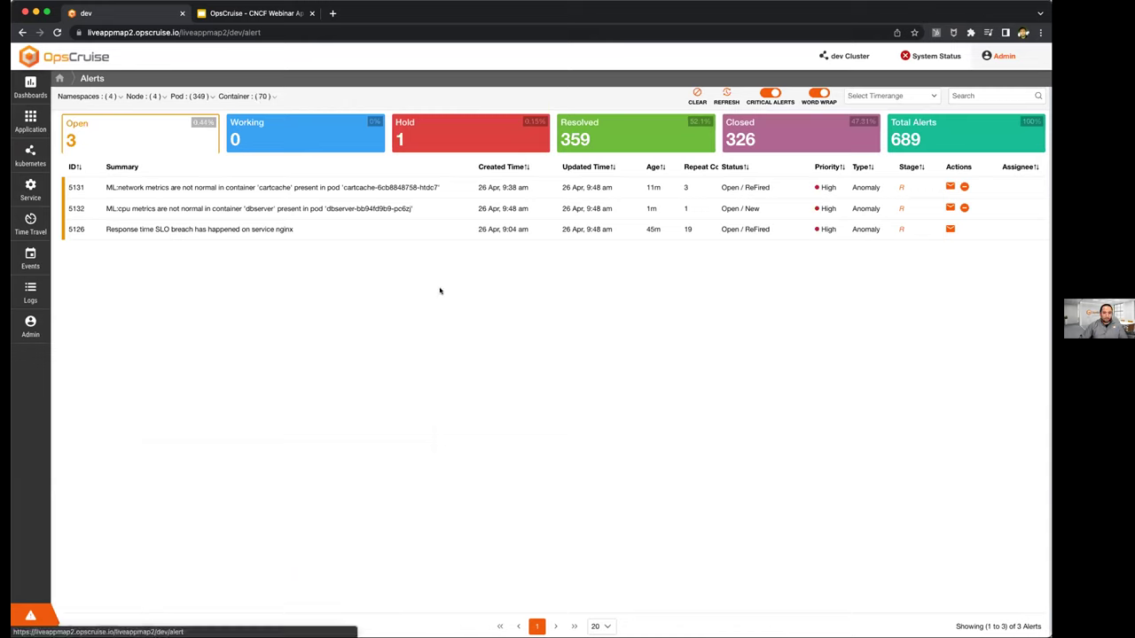
pyautogui.click(969, 94)
pyautogui.write('5080')
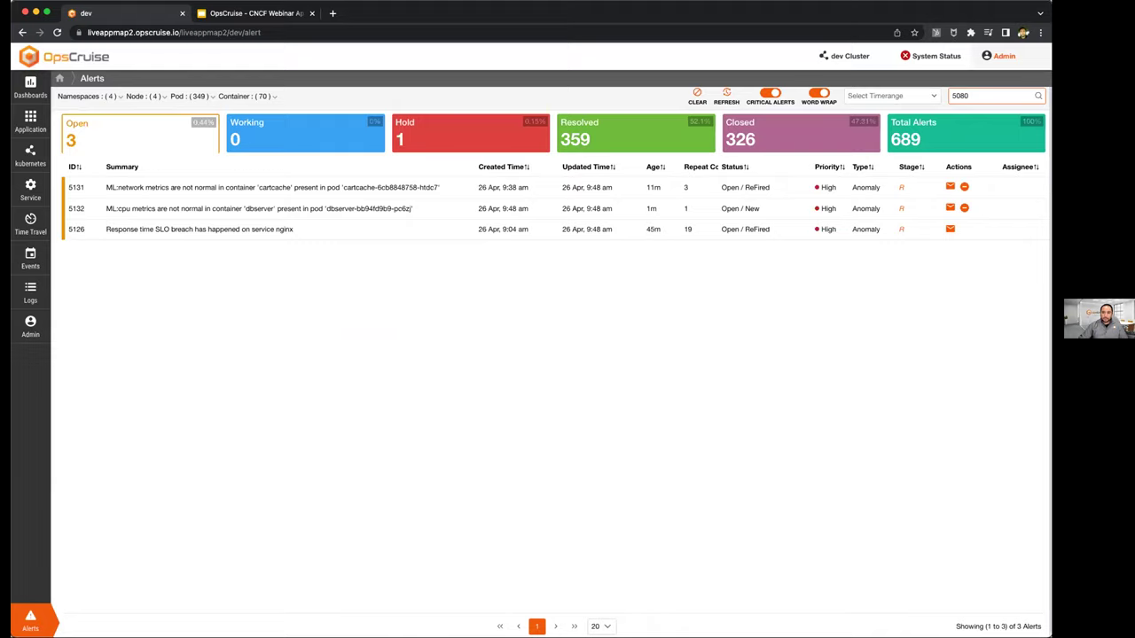
pyautogui.click(958, 131)
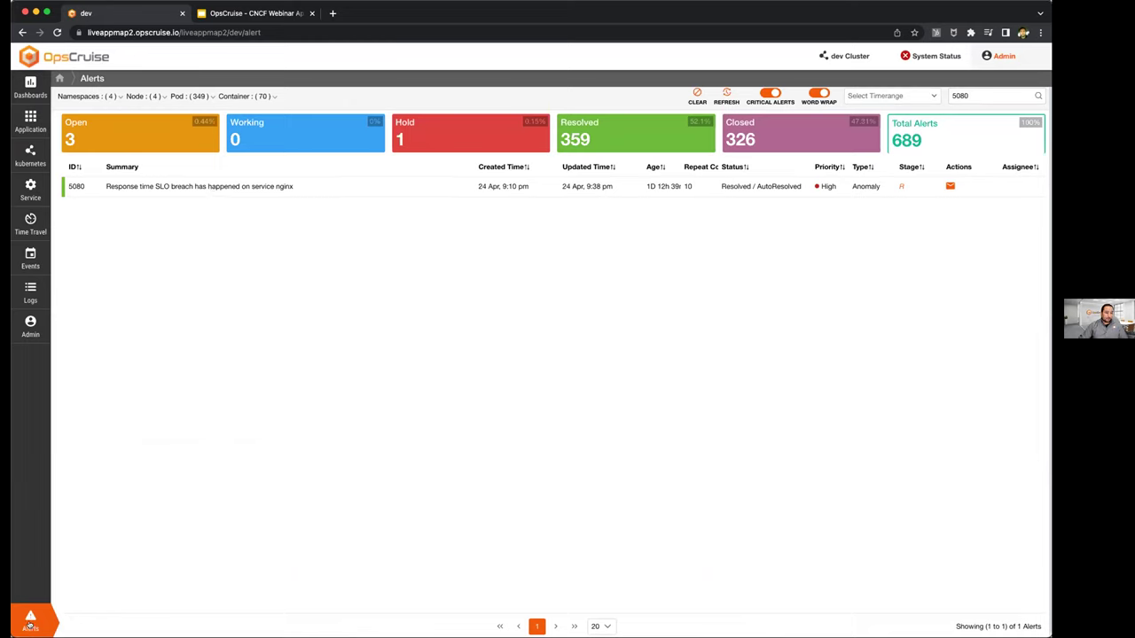
# Clear the alert search and open the root cause analysis of the paymentserver deployment's missing replicas alert.
pyautogui.click(993, 95)
pyautogui.press('super+a')
pyautogui.press('BackSpace')
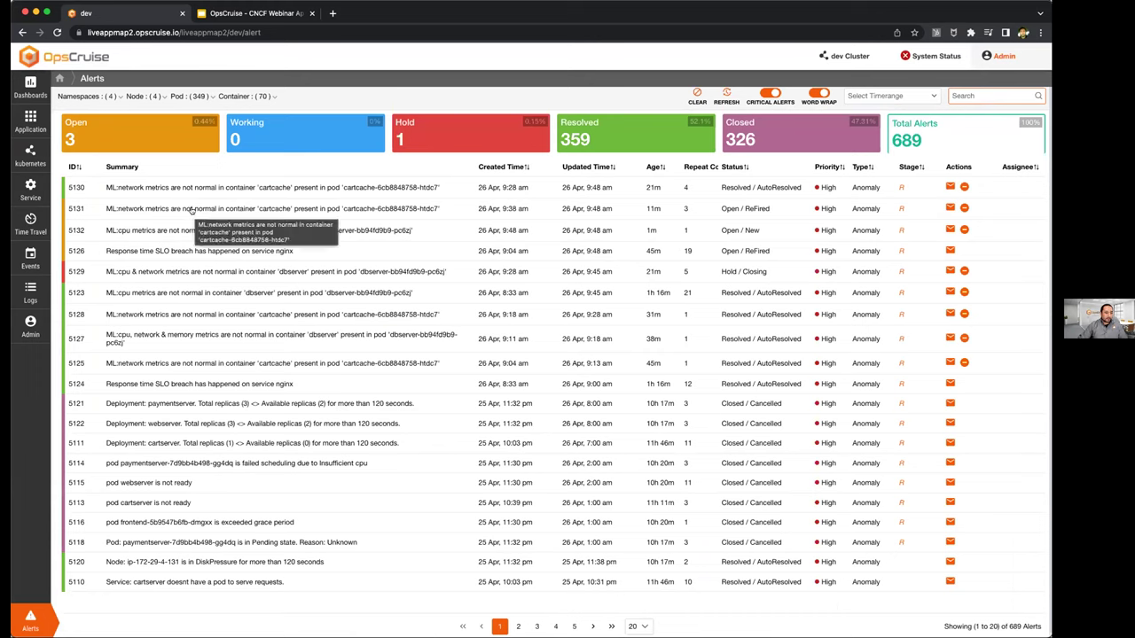
pyautogui.click(203, 407)
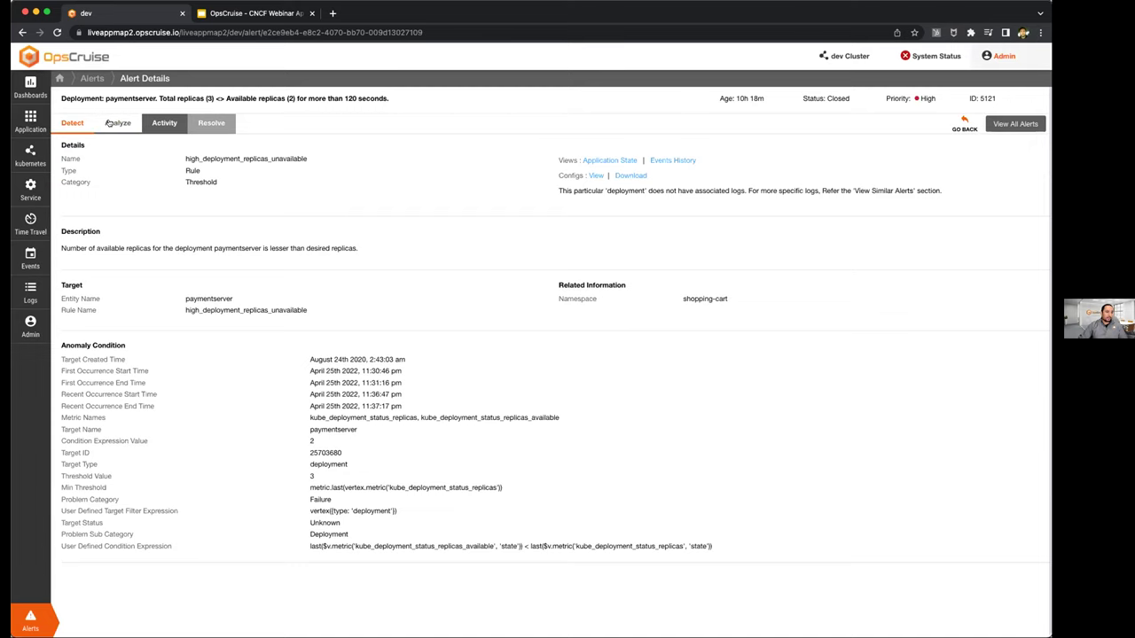
pyautogui.click(110, 123)
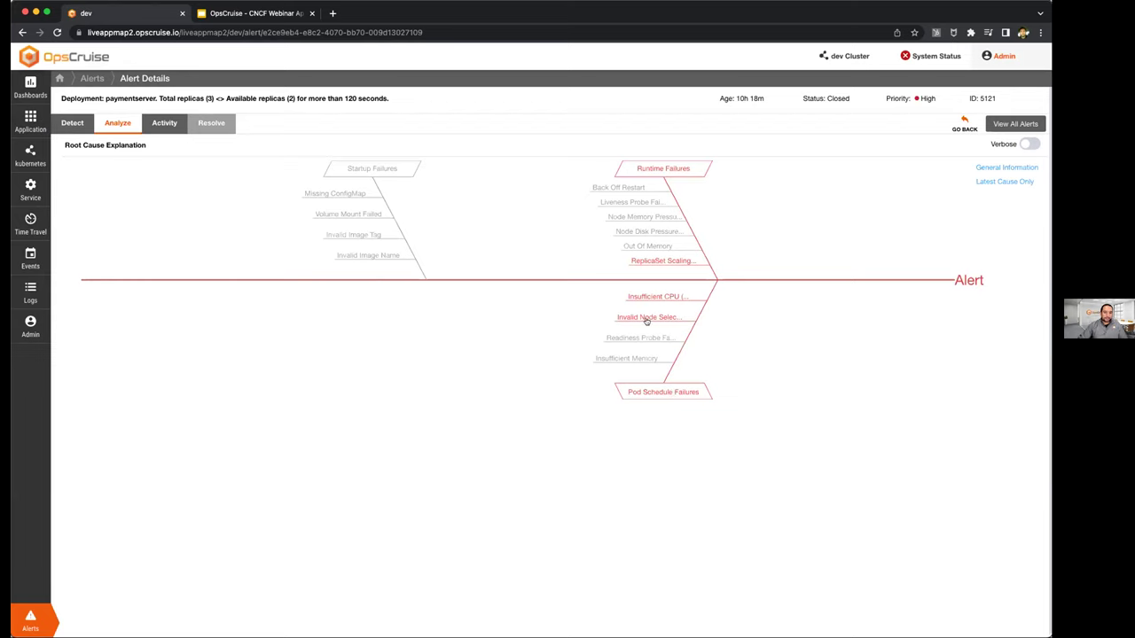
# Inspect the Insufficient CPU cause under Pod Schedule Failures, including its requested CPU, and close the details.
pyautogui.click(684, 298)
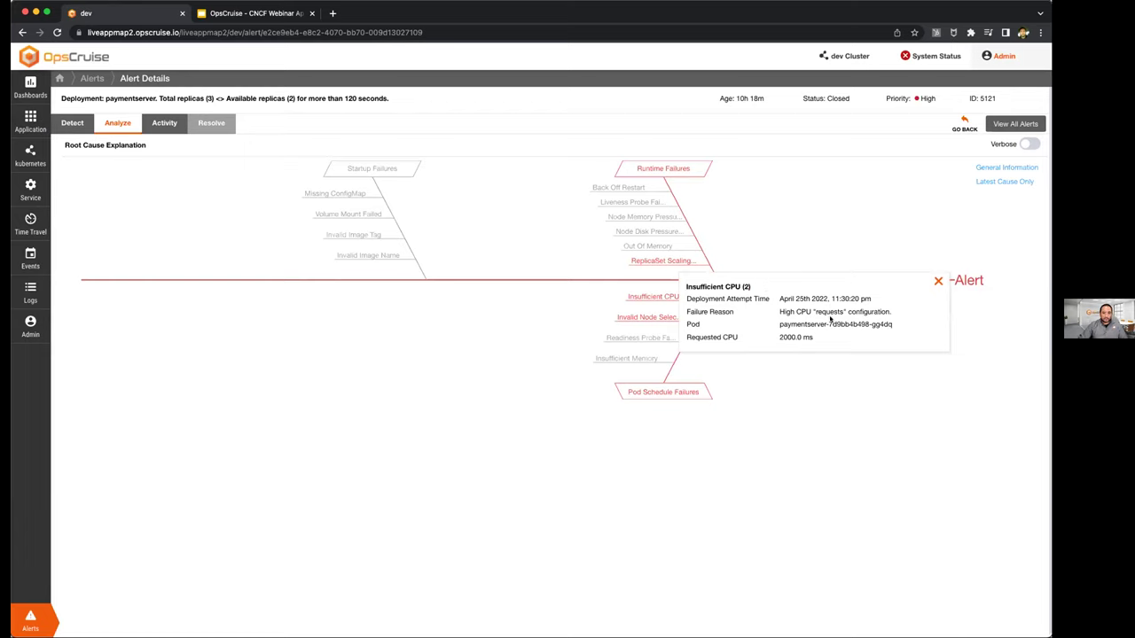
pyautogui.moveTo(778, 337); pyautogui.dragTo(816, 337)
pyautogui.click(844, 334)
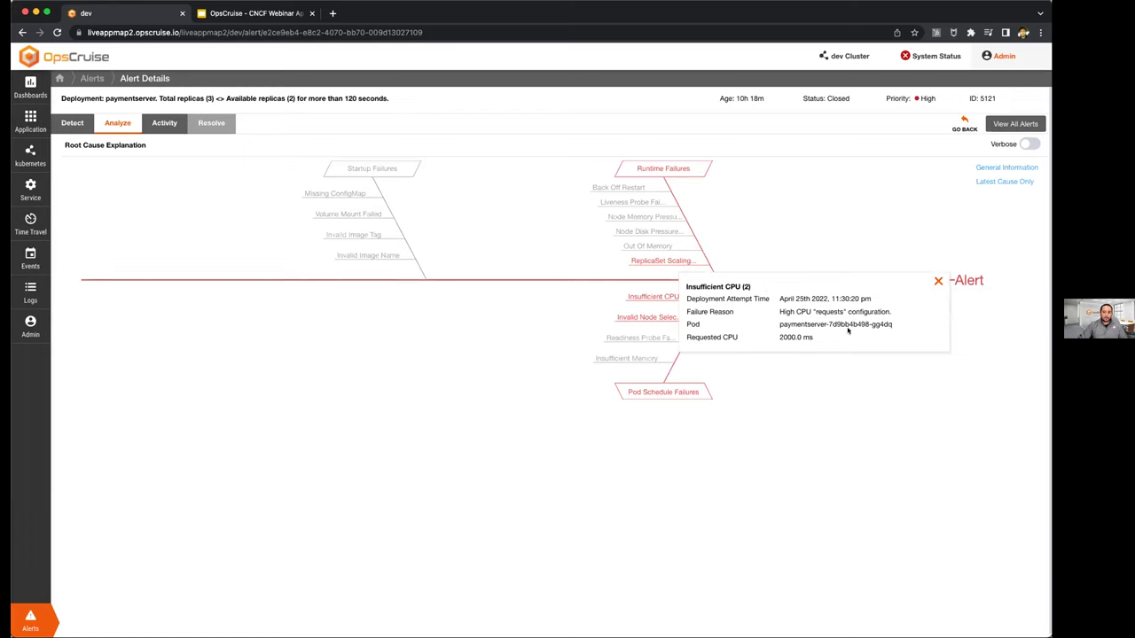
pyautogui.click(937, 282)
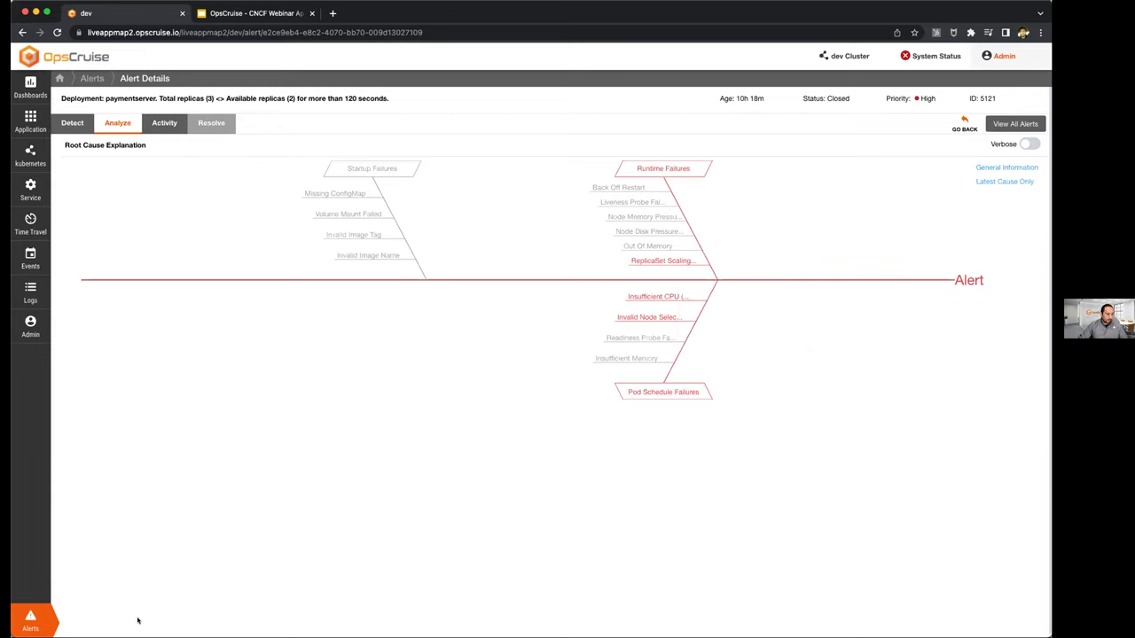
# Return to the alerts list, open alert 5080 for the nginx response time SLO breach, and read its description and anomaly condition.
pyautogui.click(27, 619)
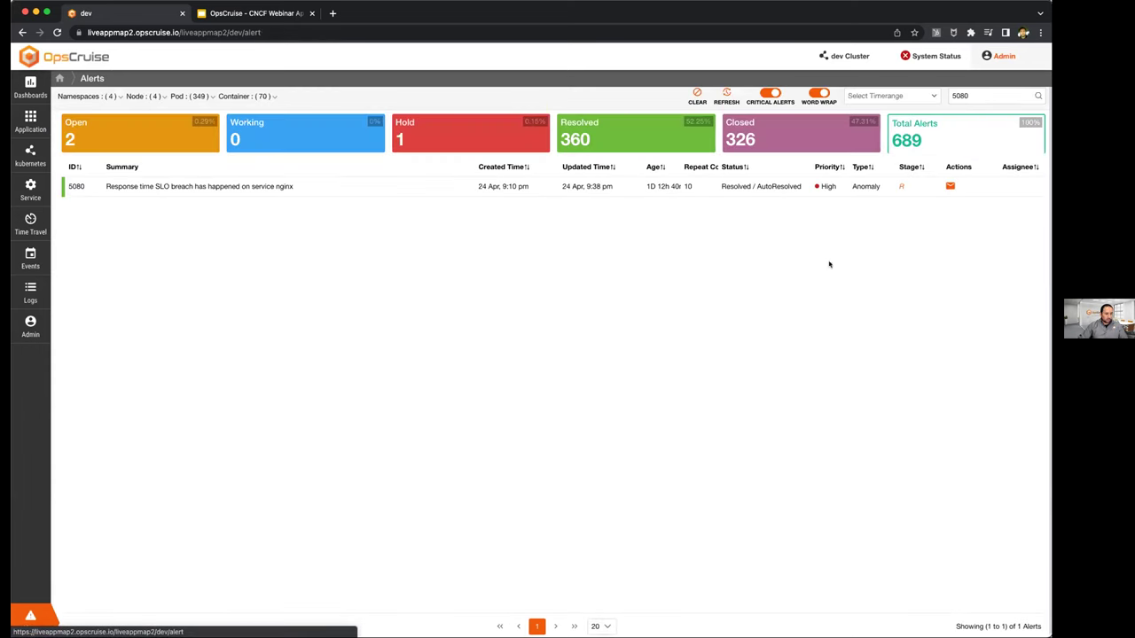
pyautogui.click(208, 190)
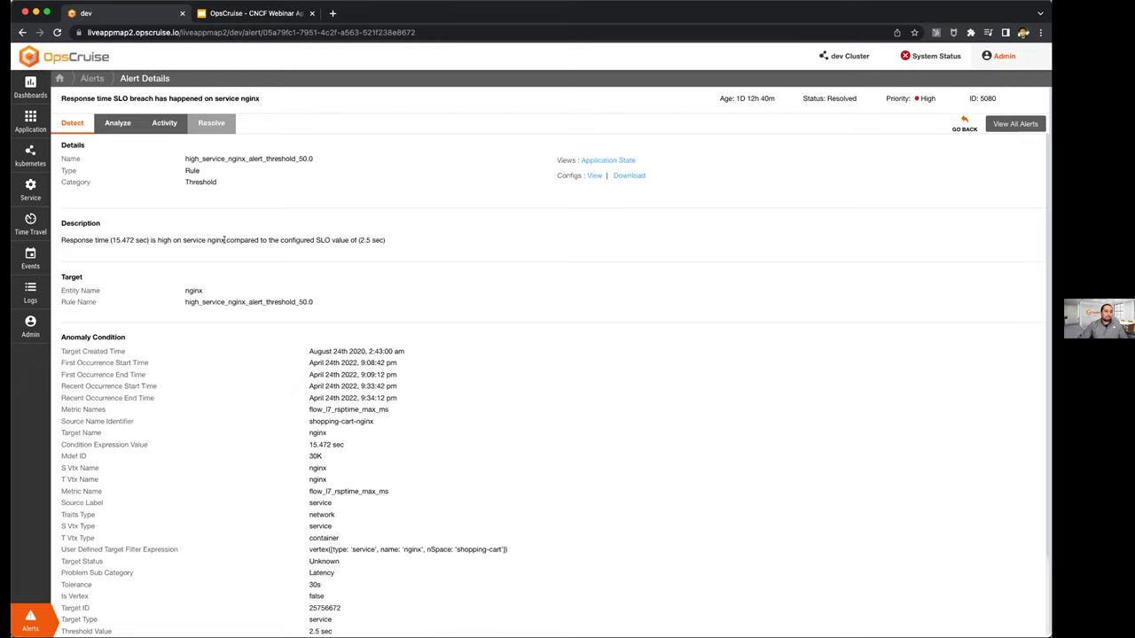
pyautogui.scroll(-3, 375, 471)
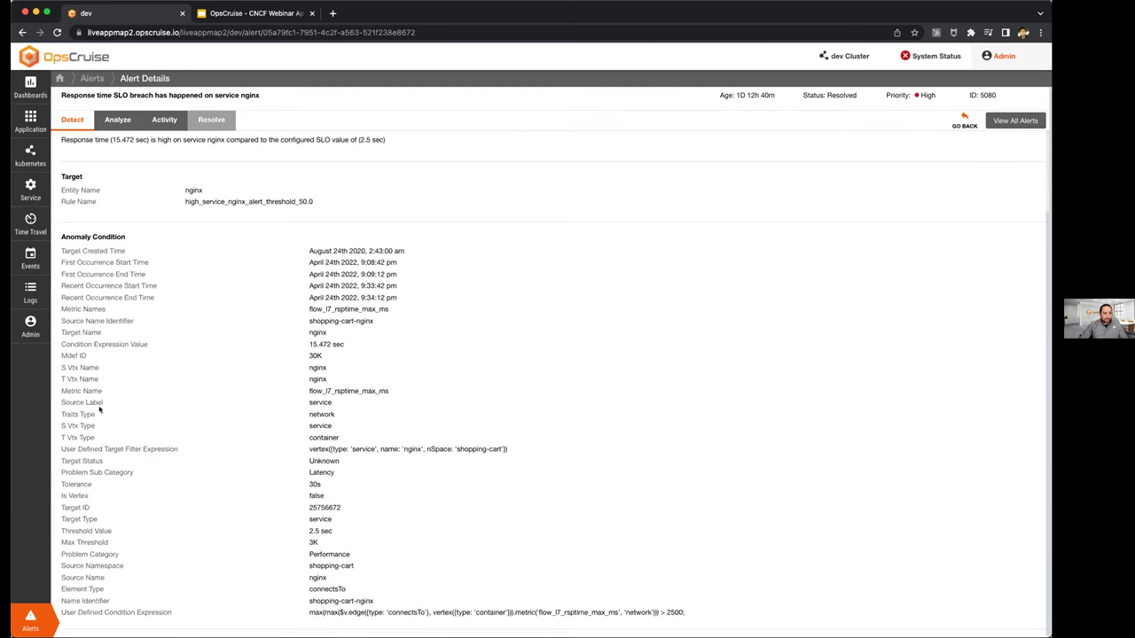
pyautogui.scroll(3, 251, 430)
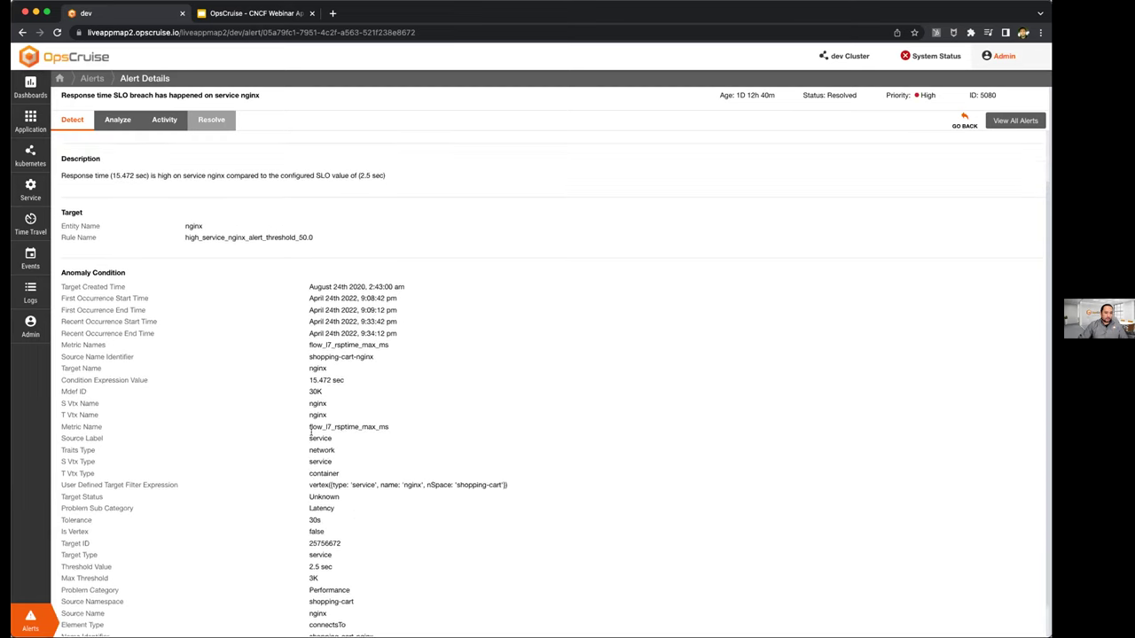
# Open the nginx alert's analysis, close the nginx latency summary, and examine the high latency path.
pyautogui.click(122, 120)
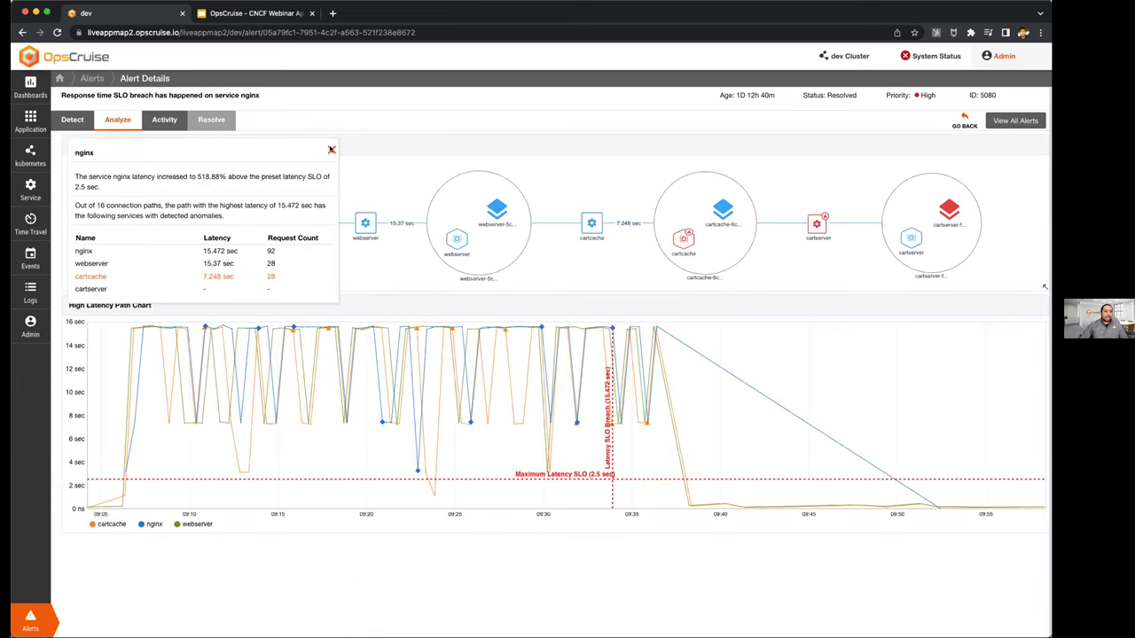
pyautogui.click(332, 150)
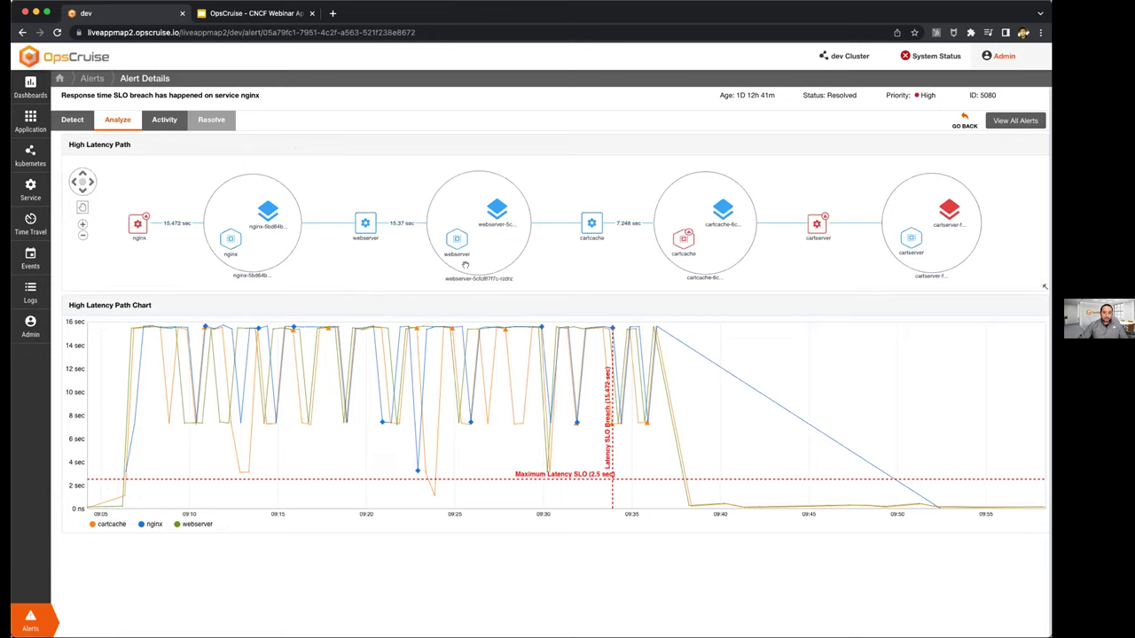
pyautogui.moveTo(219, 253); pyautogui.dragTo(153, 256)
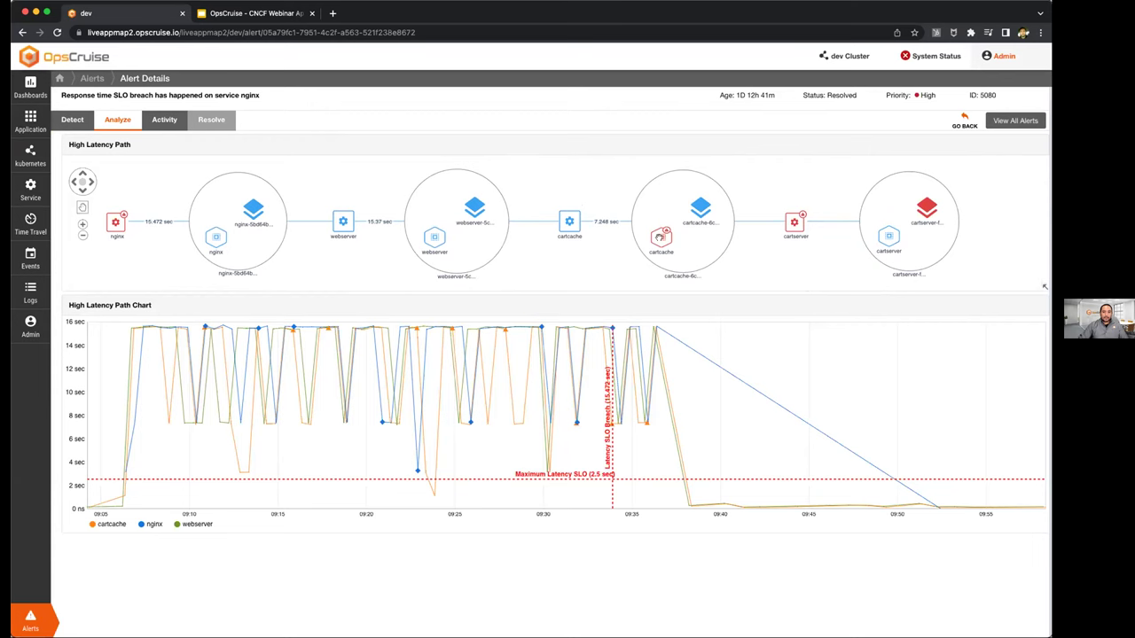
# Open the cartcache container's root cause explanation and view the demand-side response time metric's details.
pyautogui.click(660, 238)
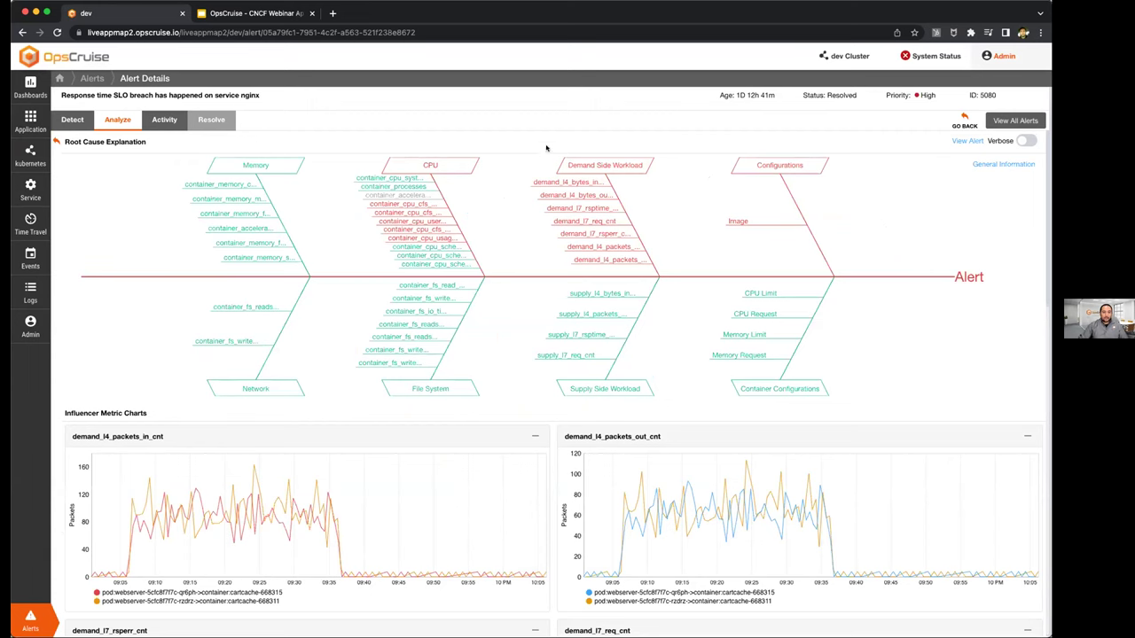
pyautogui.click(593, 207)
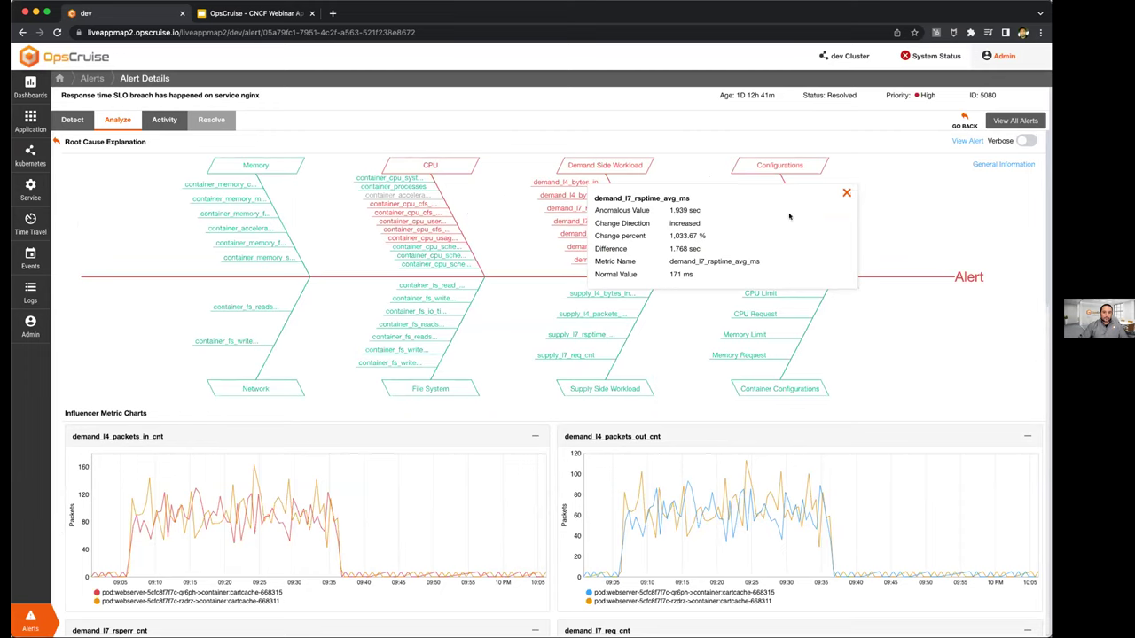
# Close the response time details, view the demand-side demand_l7_rsperr_cnt metric's details in the cartcache root cause explanation, and close them.
pyautogui.click(846, 192)
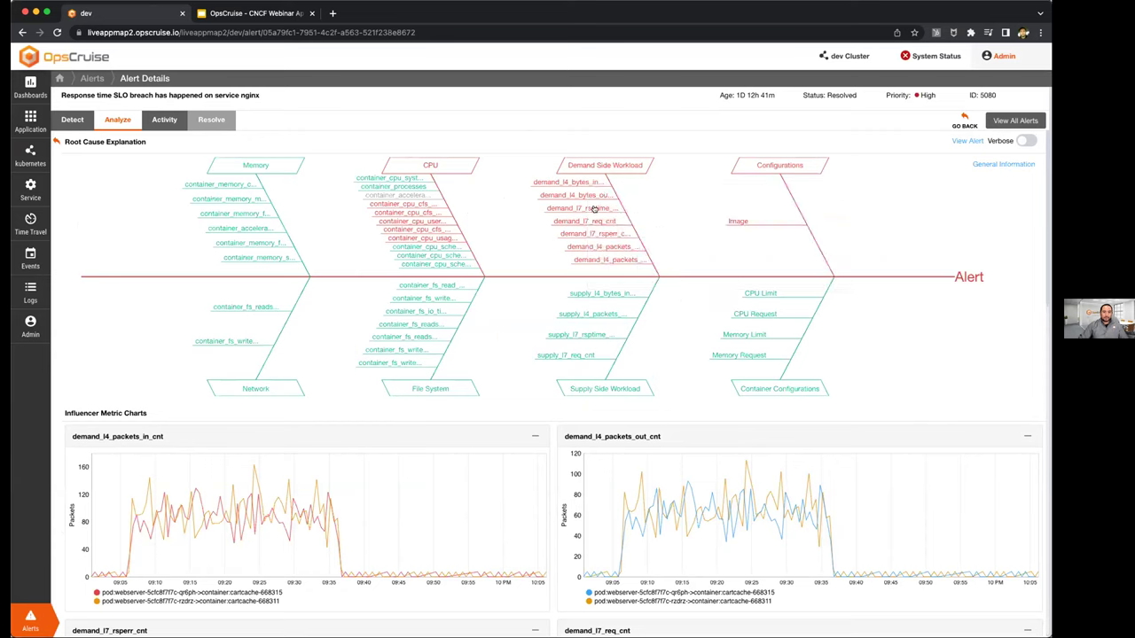
pyautogui.click(609, 232)
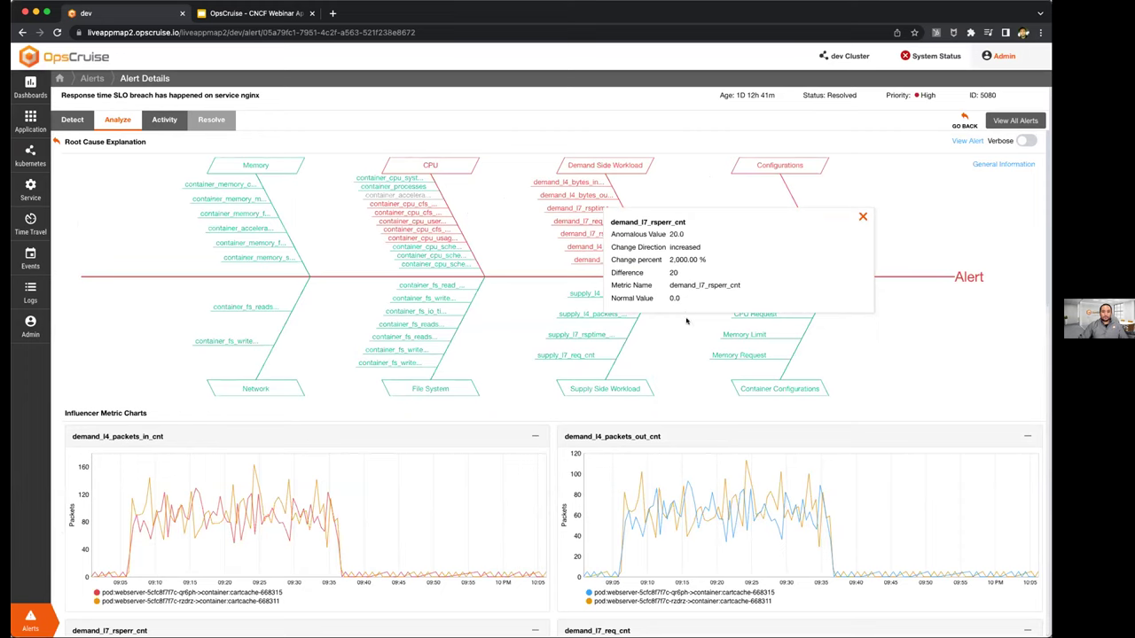
pyautogui.click(863, 216)
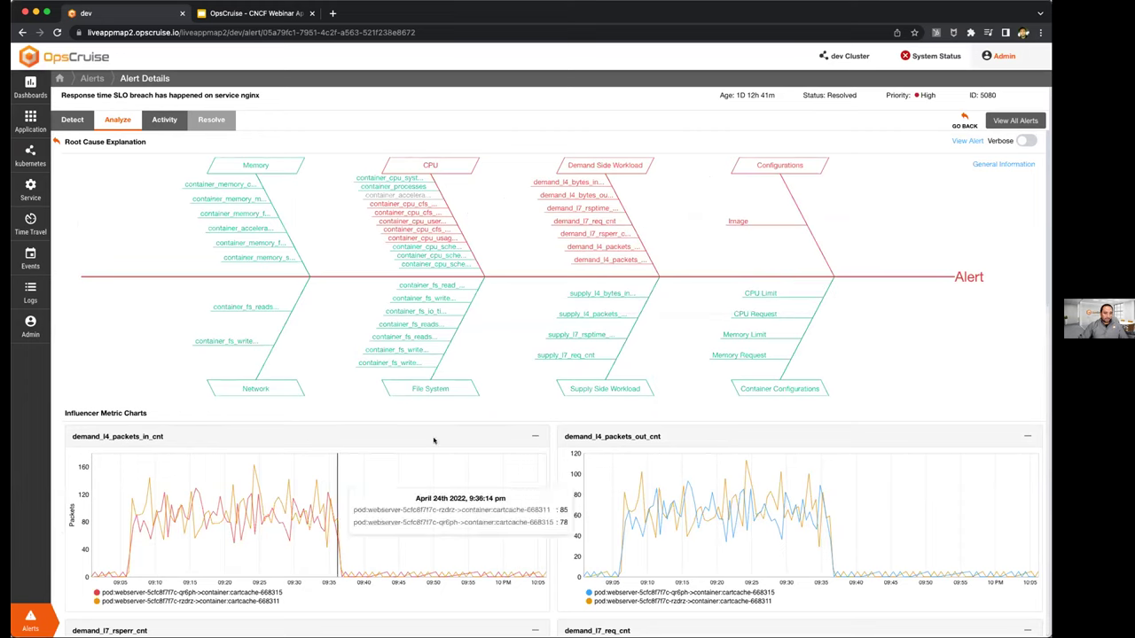
# Return to the high latency path, read the cartserver service's alert details, and go back to the nginx alert's analysis.
pyautogui.click(56, 143)
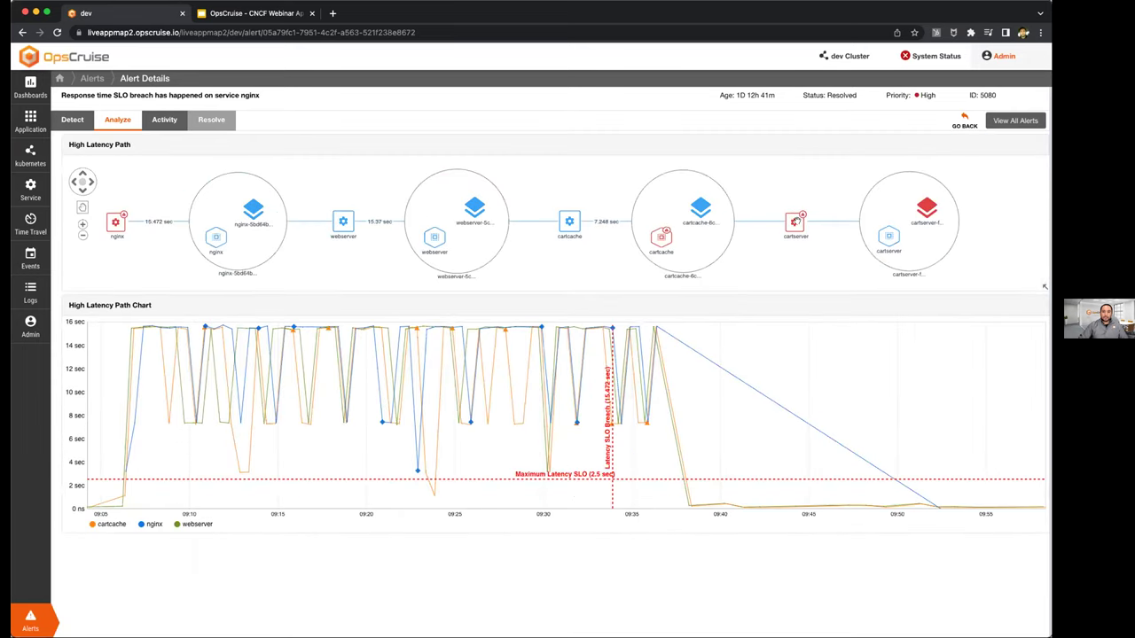
pyautogui.click(796, 221)
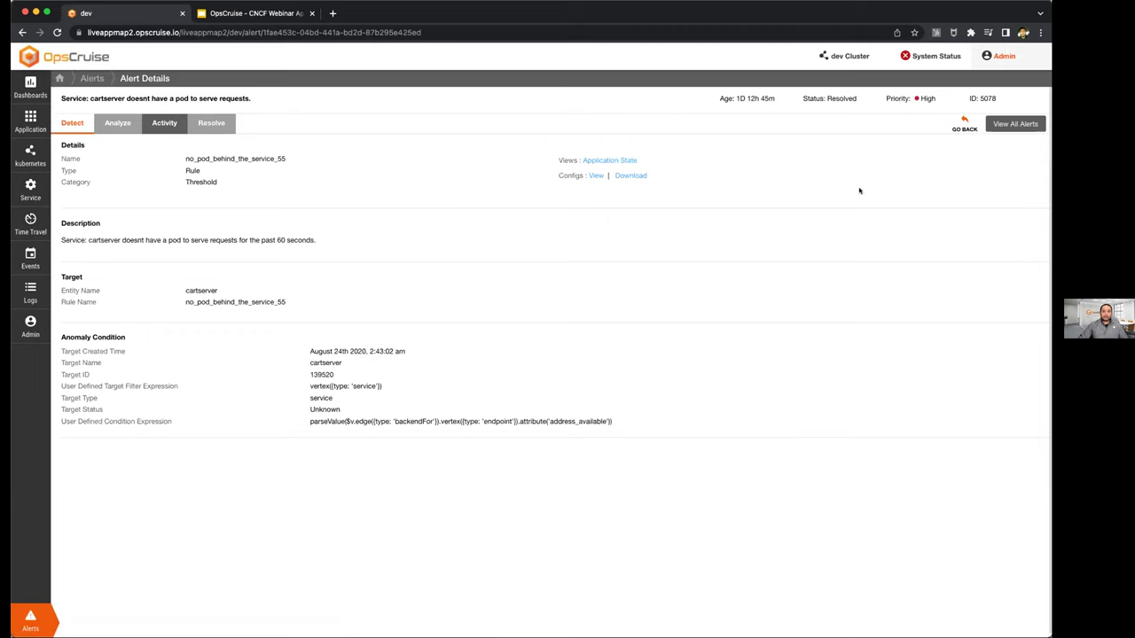
pyautogui.click(962, 120)
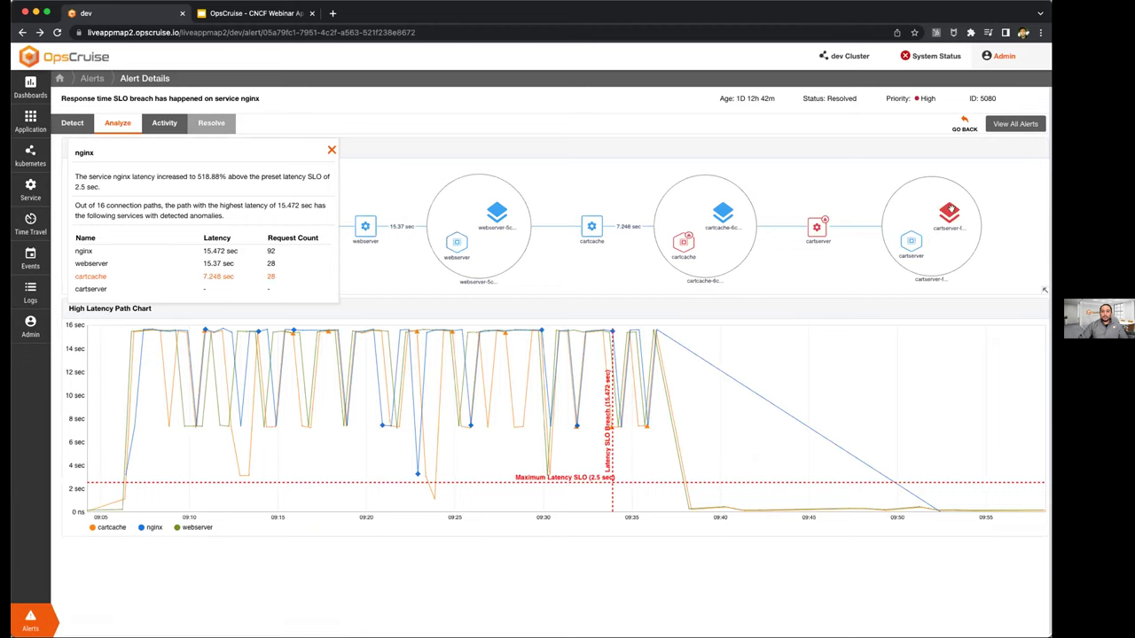
# Open the failing cartserver workload's root cause explanation, inspect the Invalid Image Tag cause and its image tag, and return to the latency path.
pyautogui.click(950, 209)
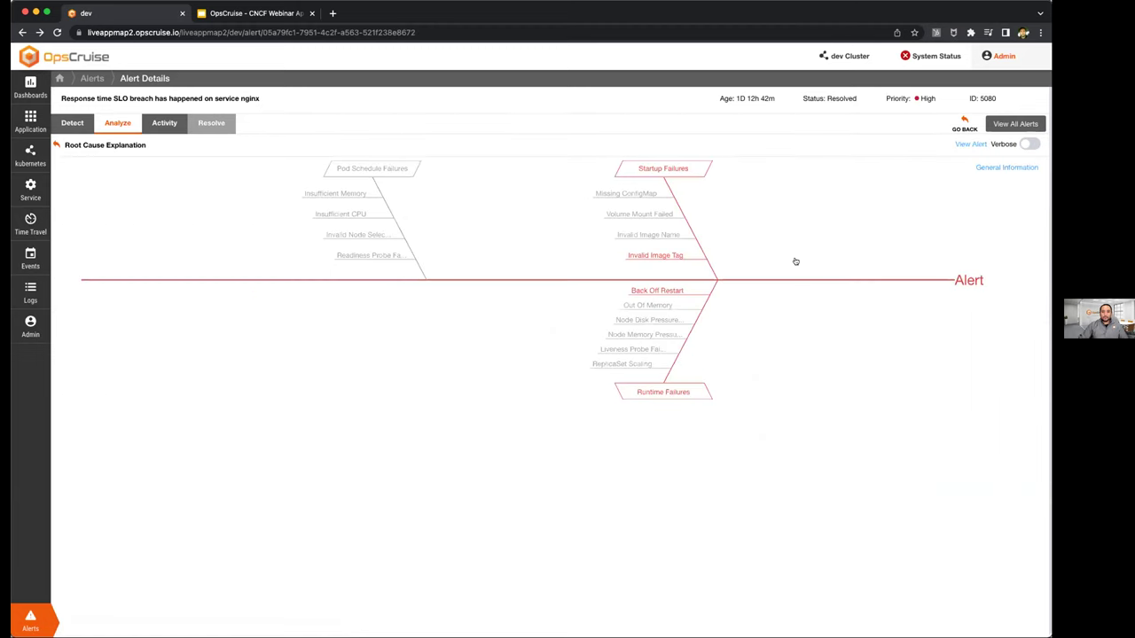
pyautogui.click(661, 255)
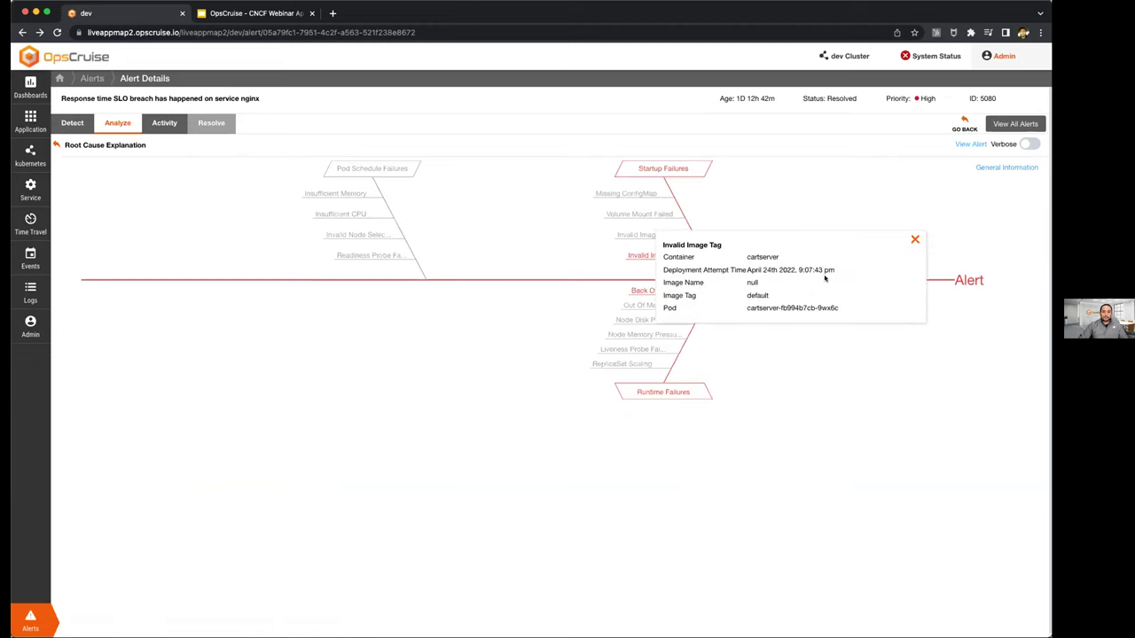
pyautogui.doubleClick(759, 296)
pyautogui.click(915, 239)
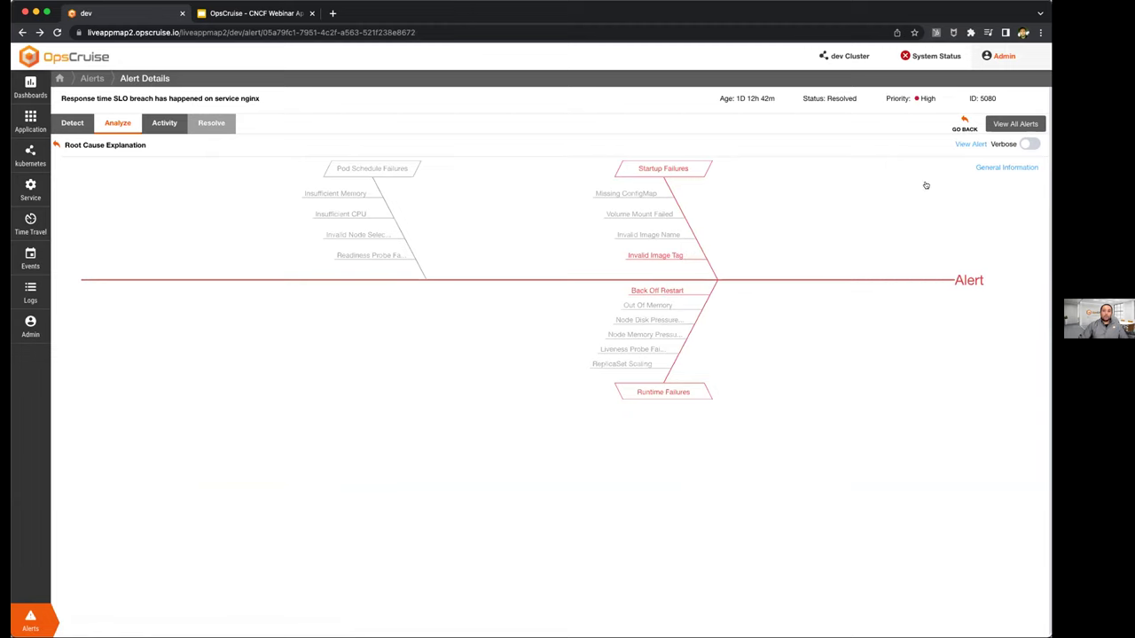
pyautogui.click(58, 144)
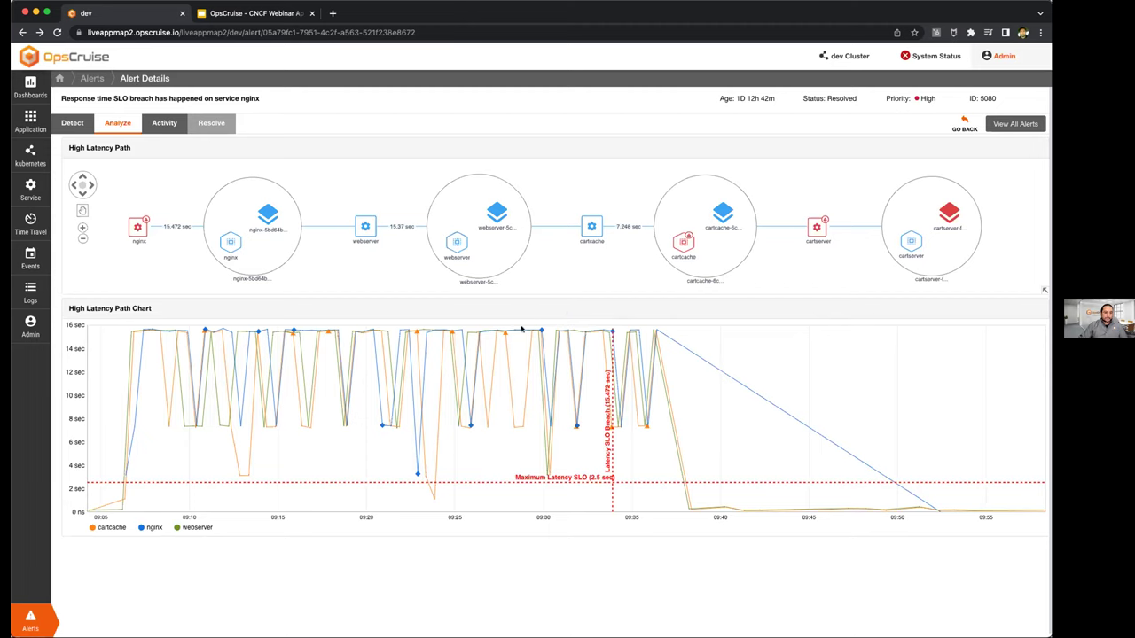
# Switch to the OpsCruise webinar presentation in Google Slides and show slide 15, Deployment Architecture.
pyautogui.moveTo(523, 330)
pyautogui.click(255, 14)
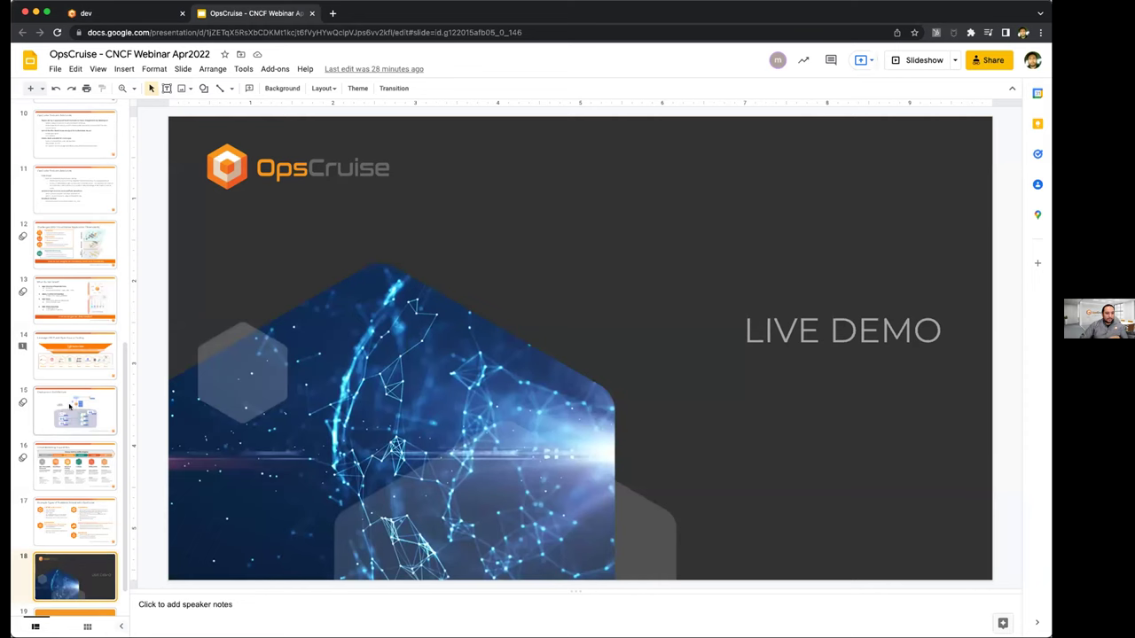
pyautogui.click(73, 406)
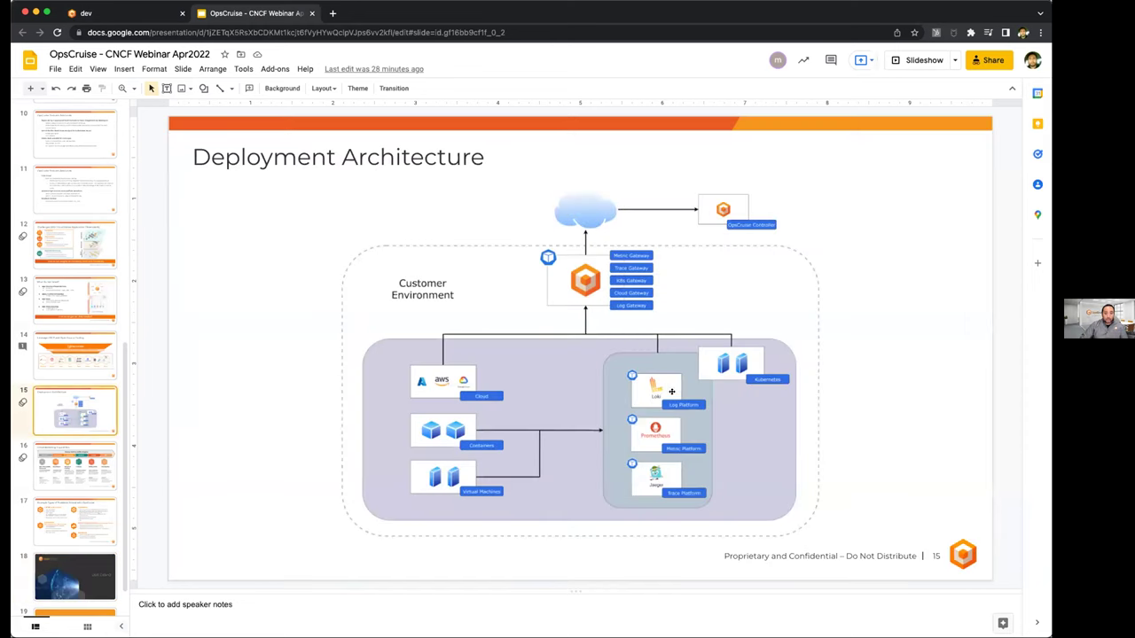